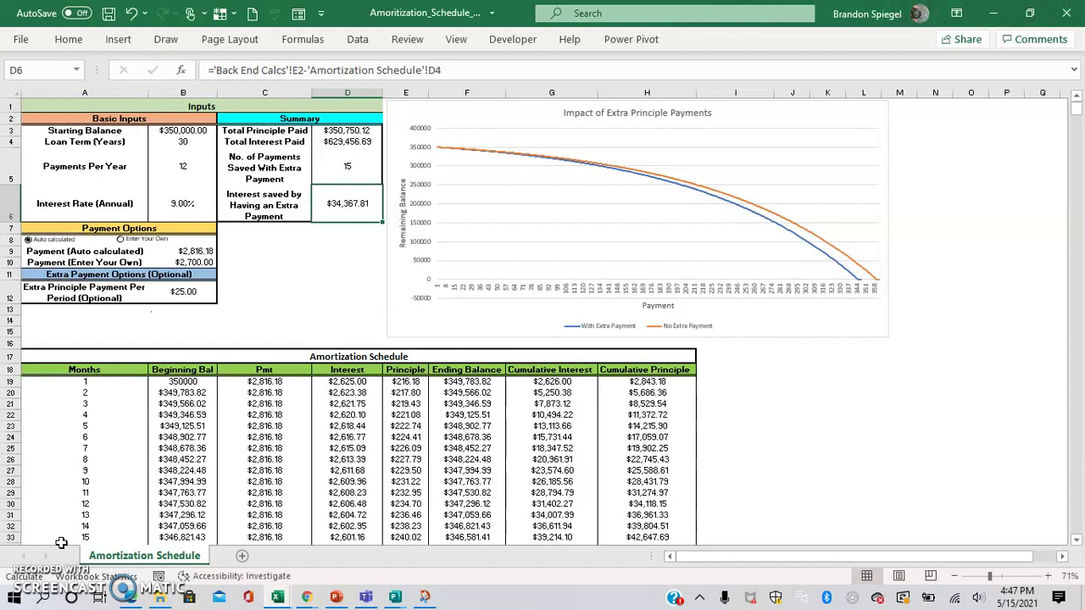
# Review the month-numbering and cumulative principal formulas and the loan term, balance, rate and payment inputs
pyautogui.click(85, 506)
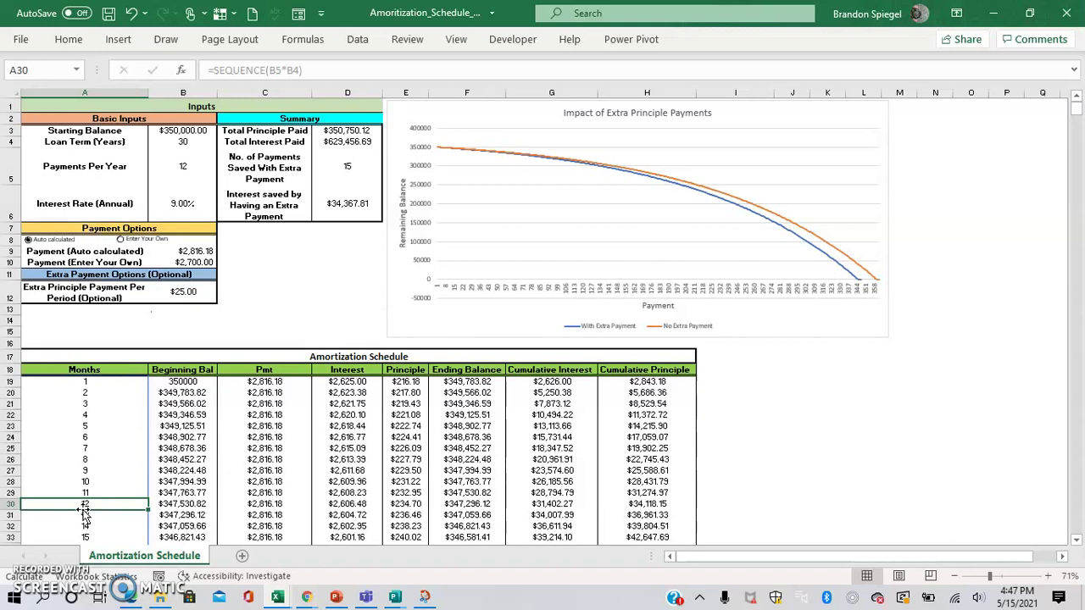
pyautogui.press('Up')
pyautogui.hotkey('ctrl', 'Right')
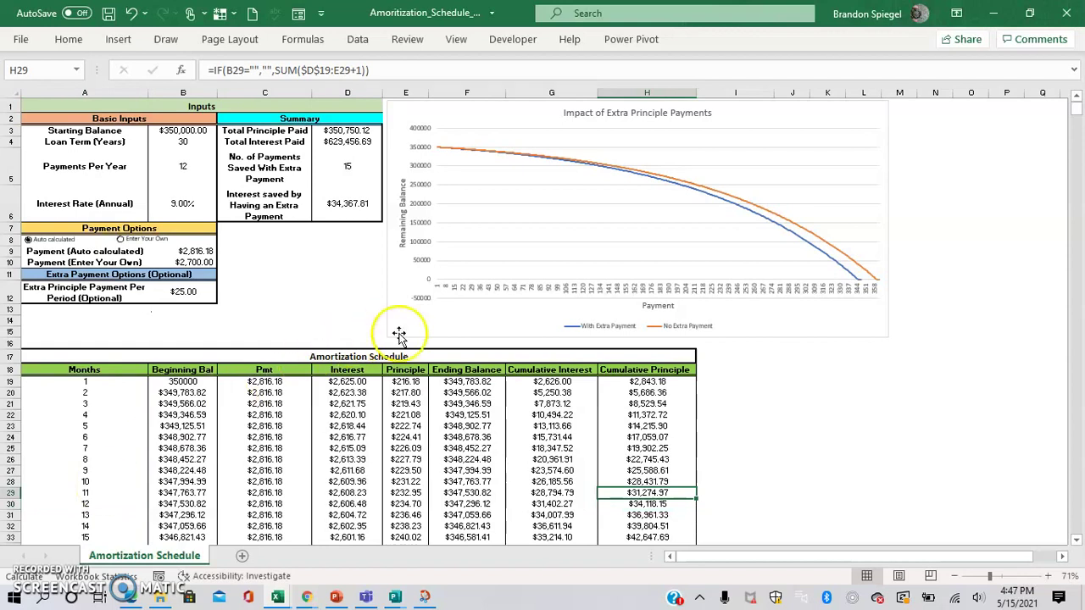
pyautogui.click(293, 262)
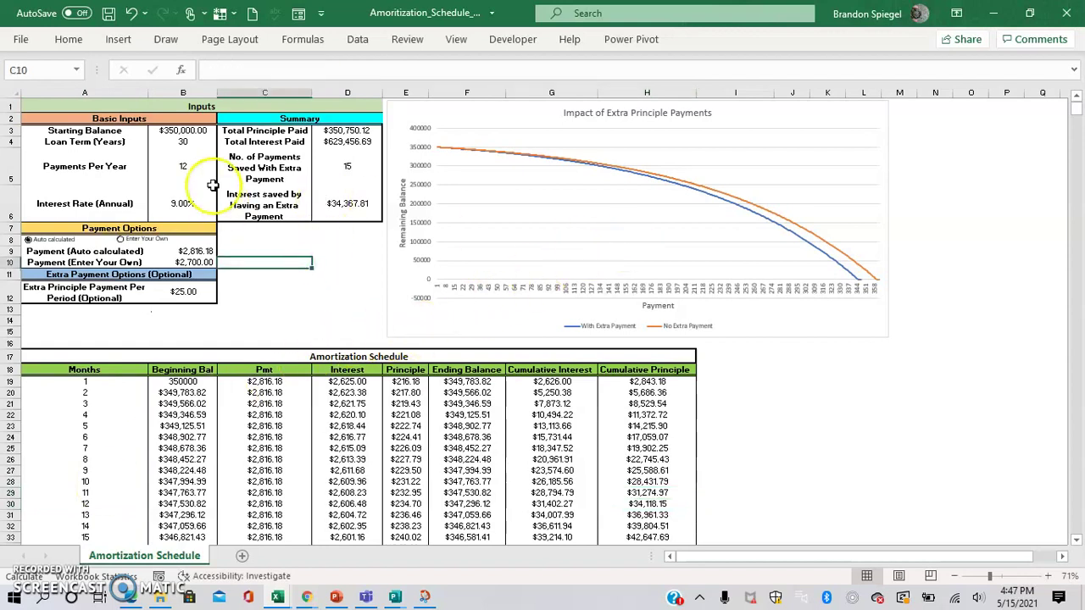
pyautogui.click(185, 142)
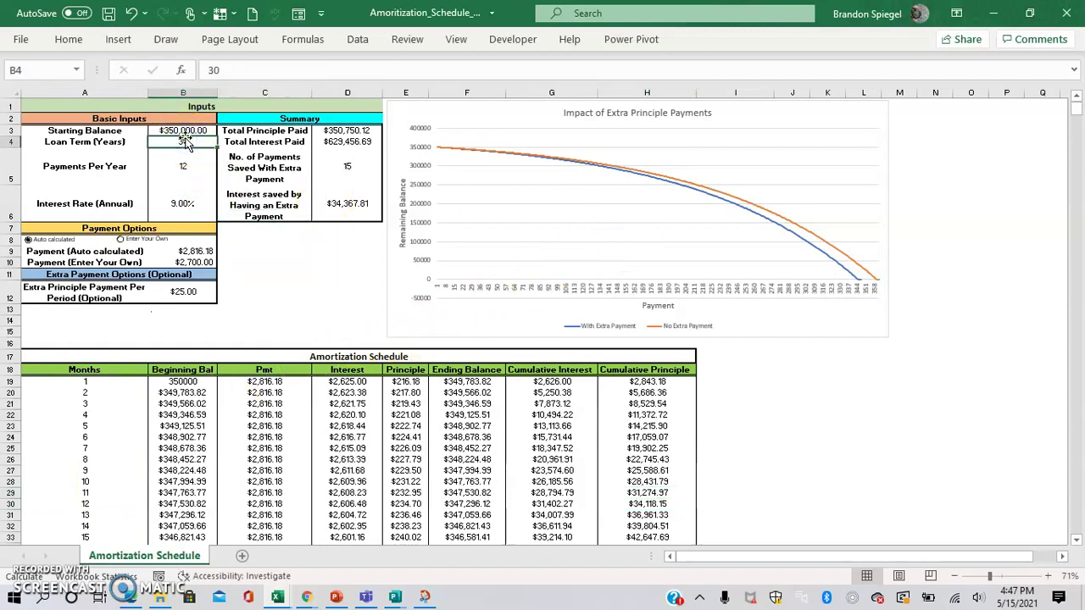
pyautogui.press('Up')
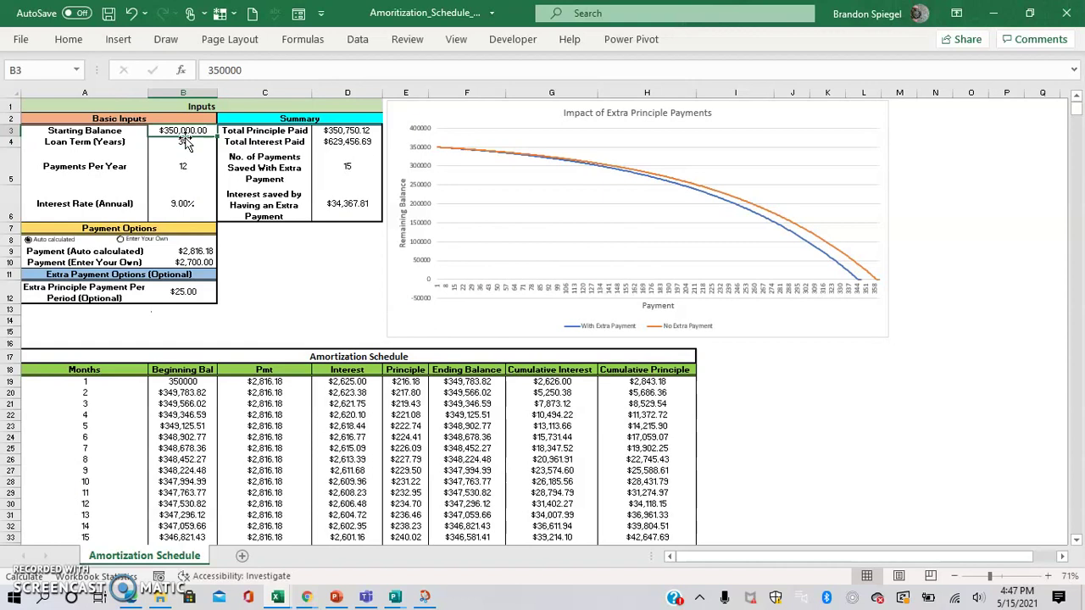
pyautogui.click(185, 143)
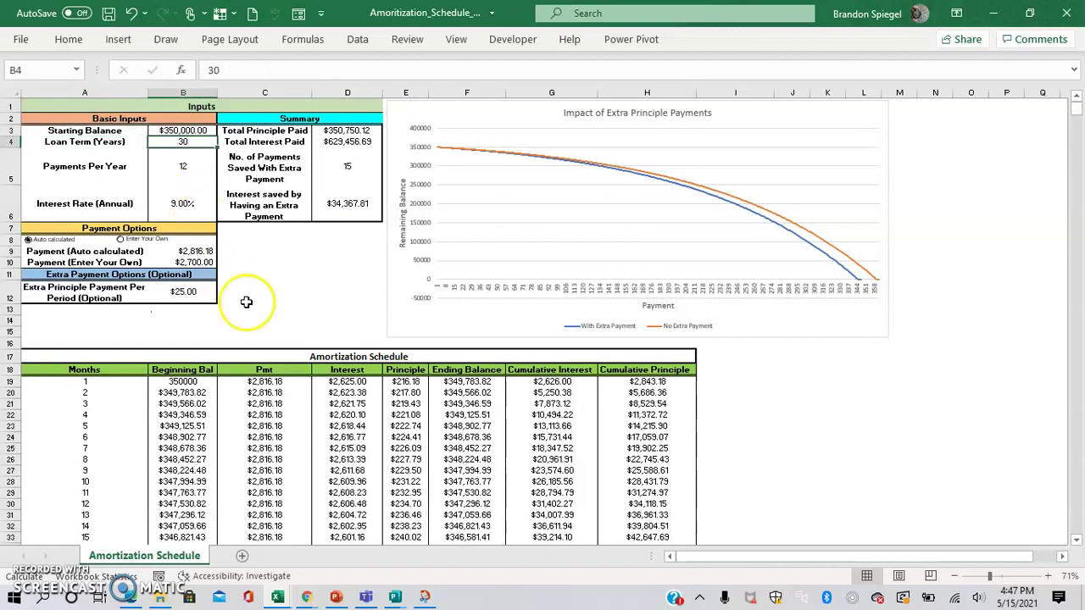
pyautogui.press('Down')
pyautogui.press('Left')
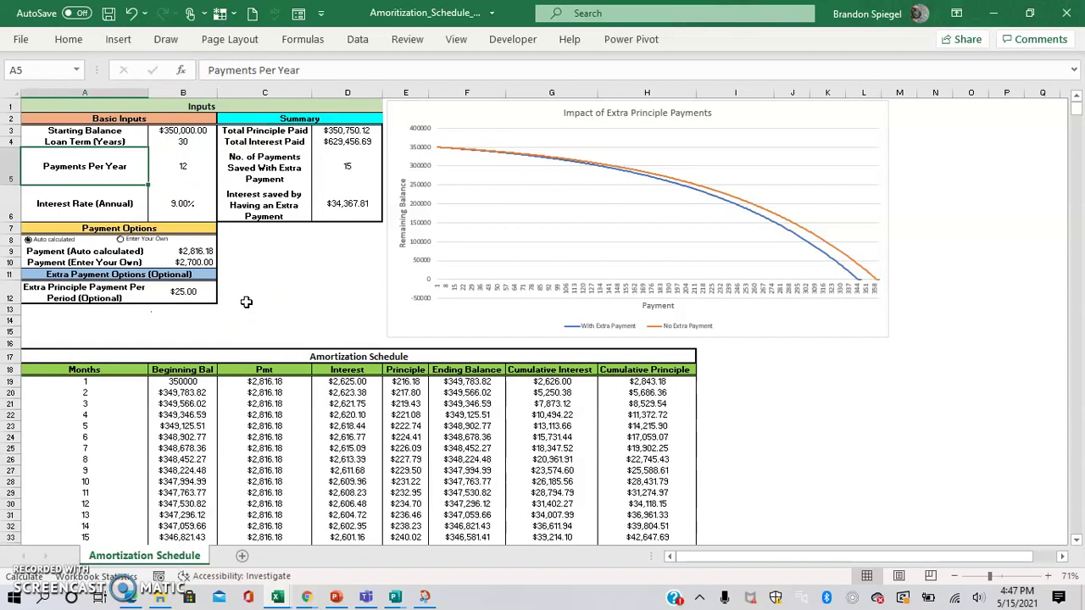
pyautogui.press('Right')
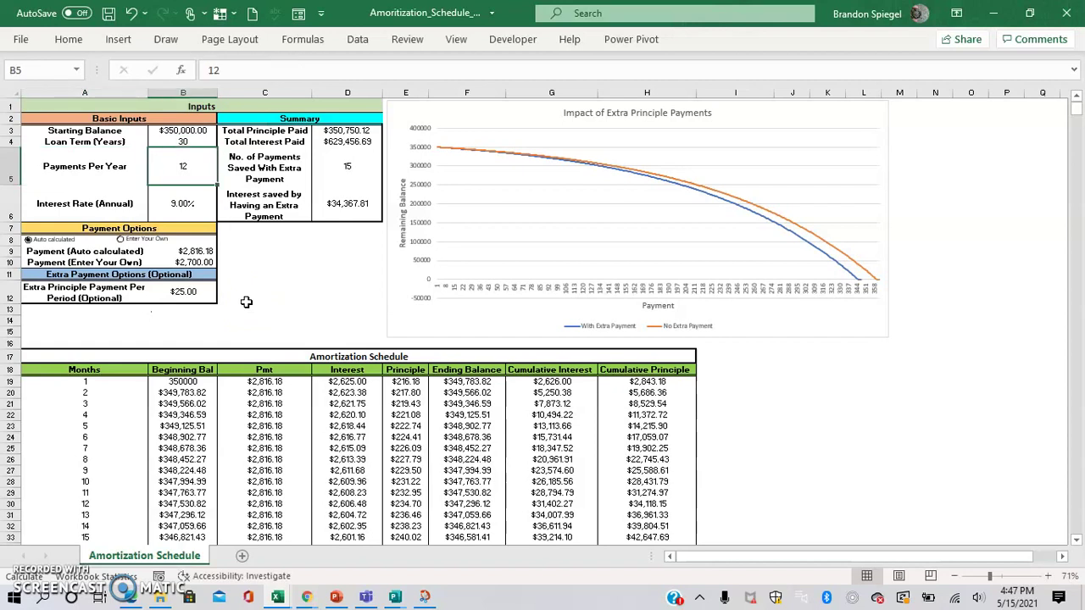
pyautogui.press('Down')
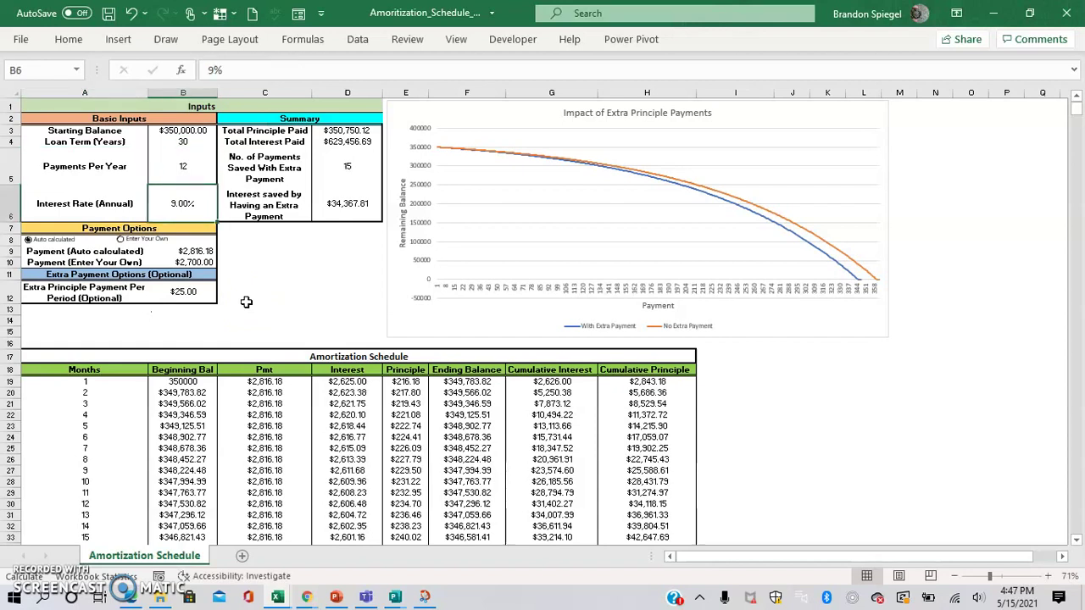
pyautogui.press('Down')
pyautogui.press('Down')
pyautogui.press('Down')
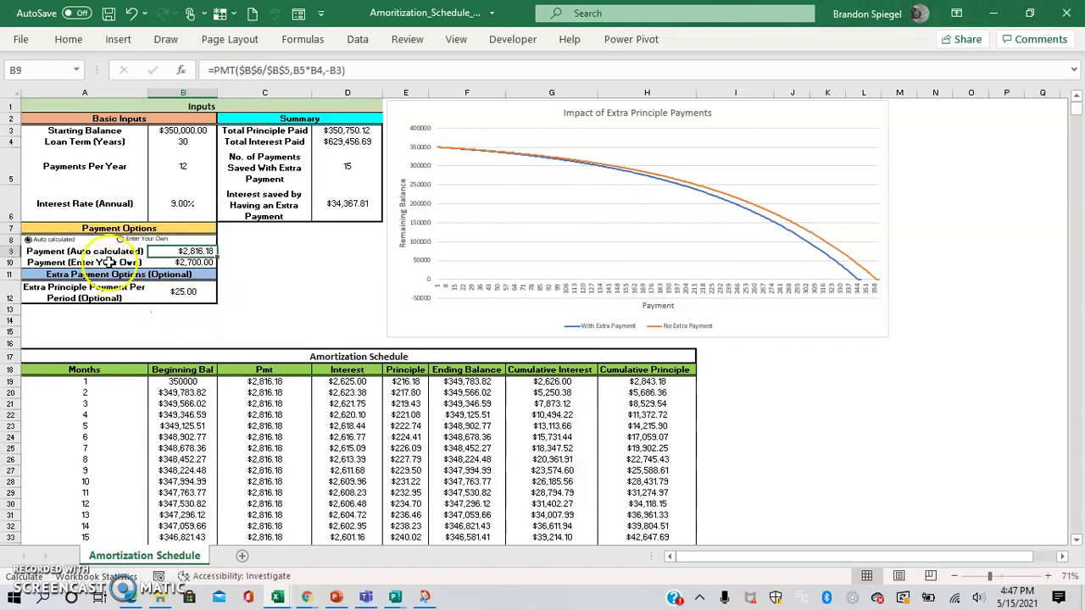
# Toggle between your own and the auto-calculated payment option, then check the extra principal payment
pyautogui.click(122, 246)
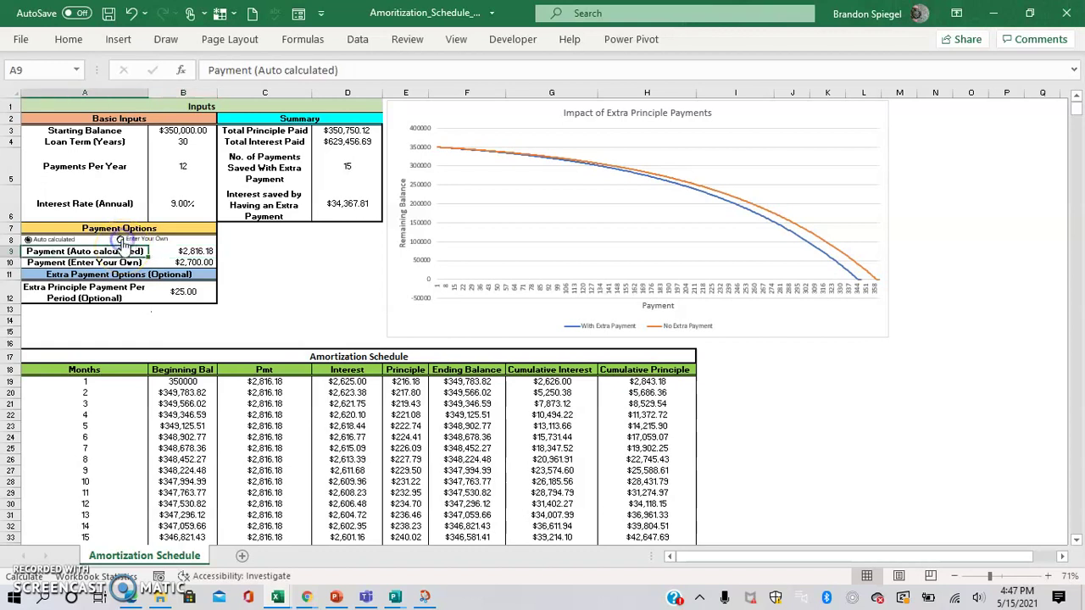
pyautogui.click(120, 240)
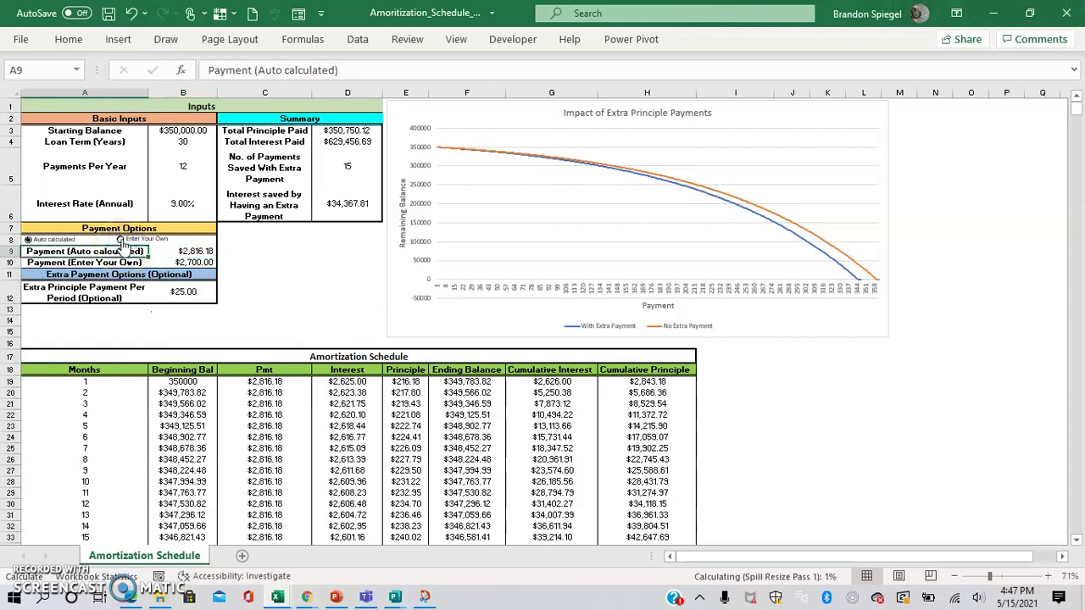
pyautogui.click(65, 242)
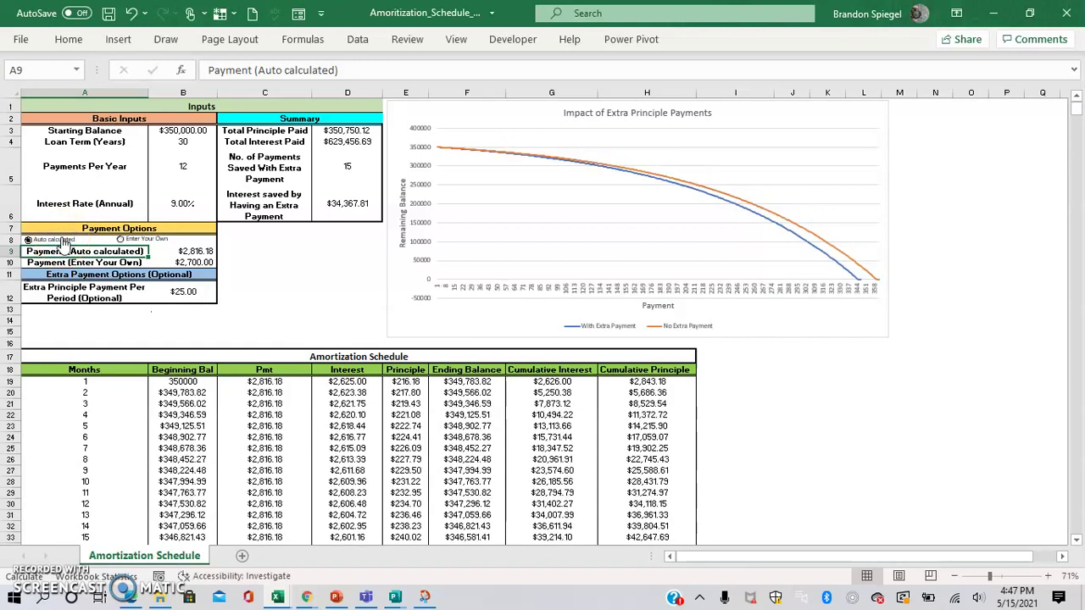
pyautogui.click(188, 291)
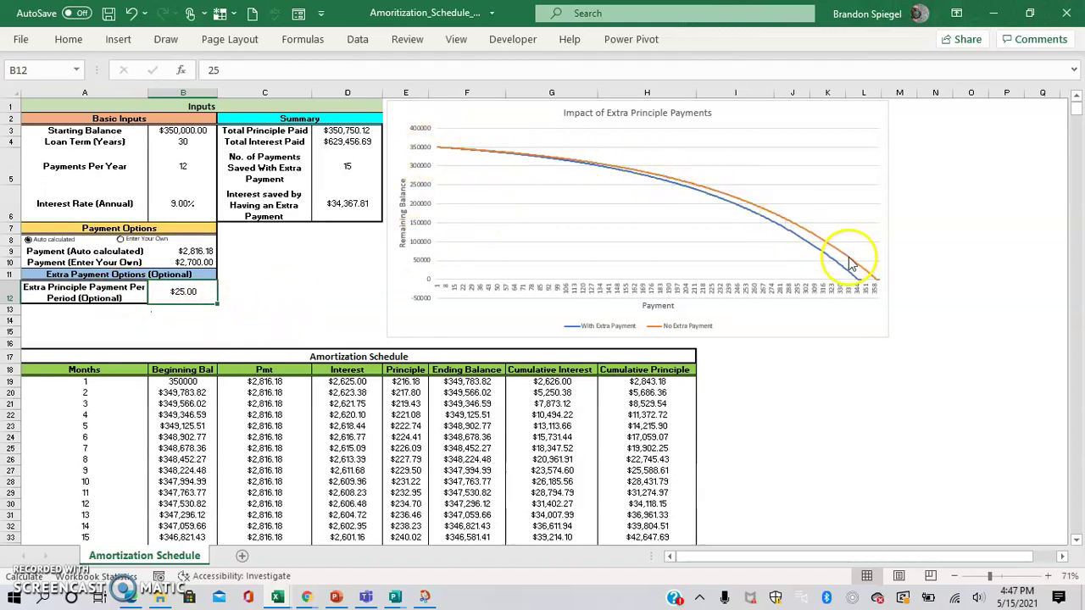
# Select the Total Interest Paid and payments saved labels and values in the loan summary
pyautogui.click(353, 145)
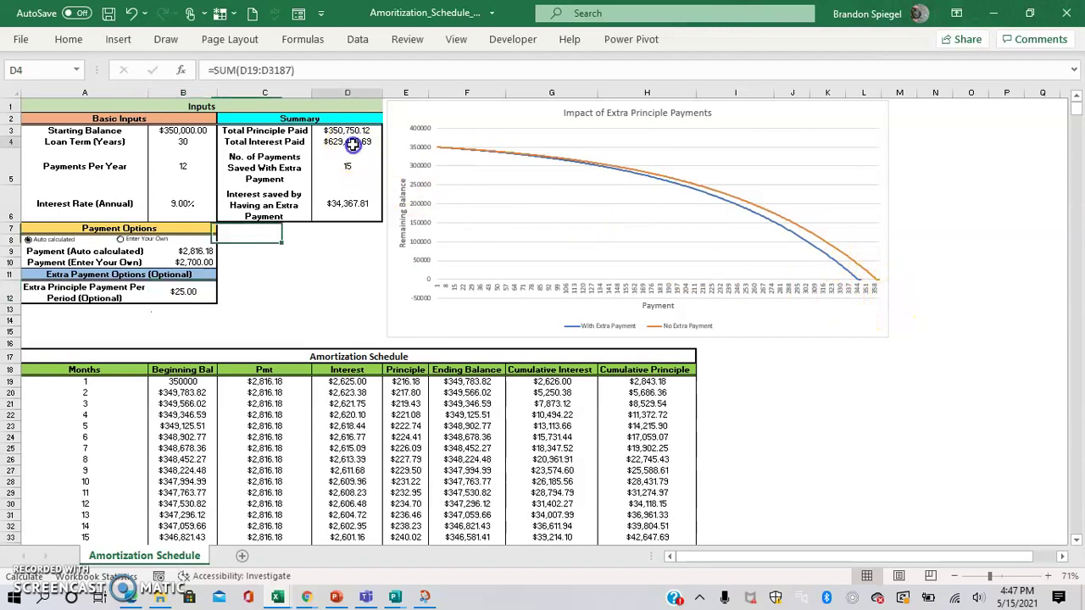
pyautogui.click(265, 130)
pyautogui.moveTo(264, 142); pyautogui.dragTo(354, 149)
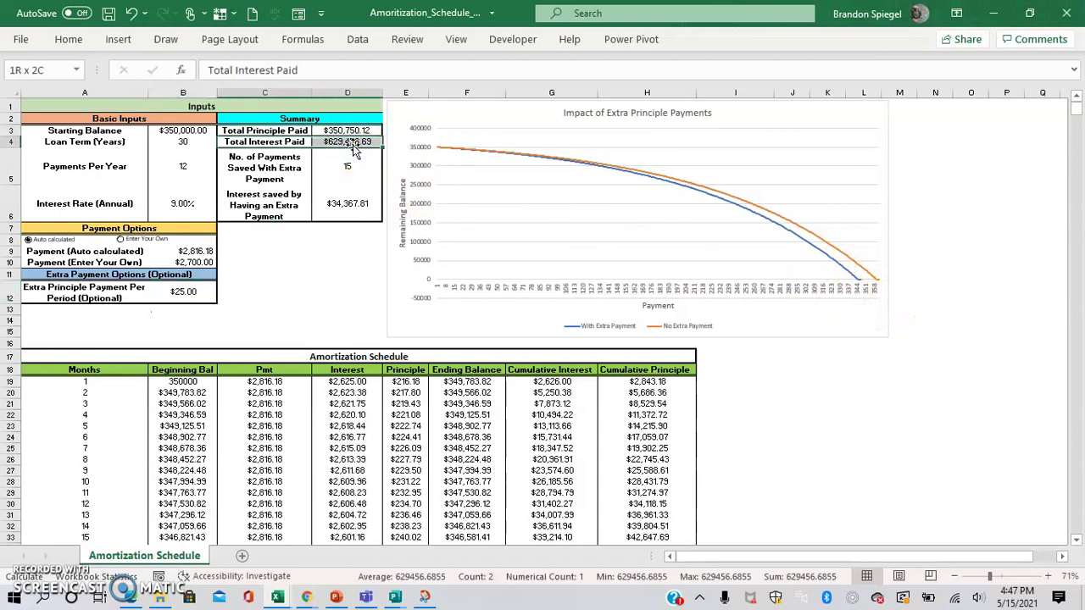
pyautogui.press('Down')
pyautogui.hotkey('shift', 'Right')
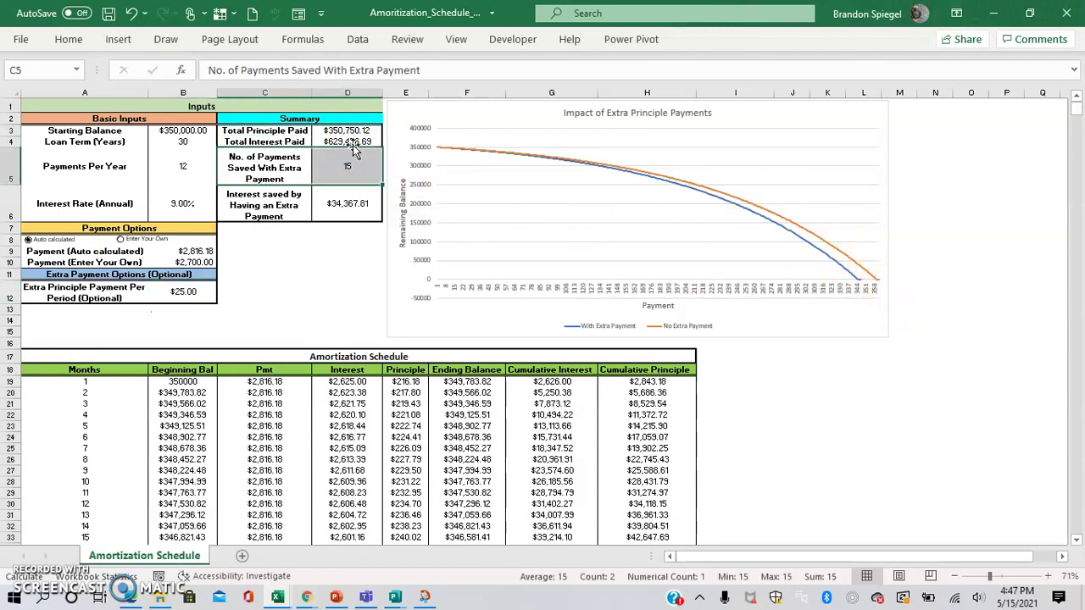
pyautogui.hotkey('shift', 'Left')
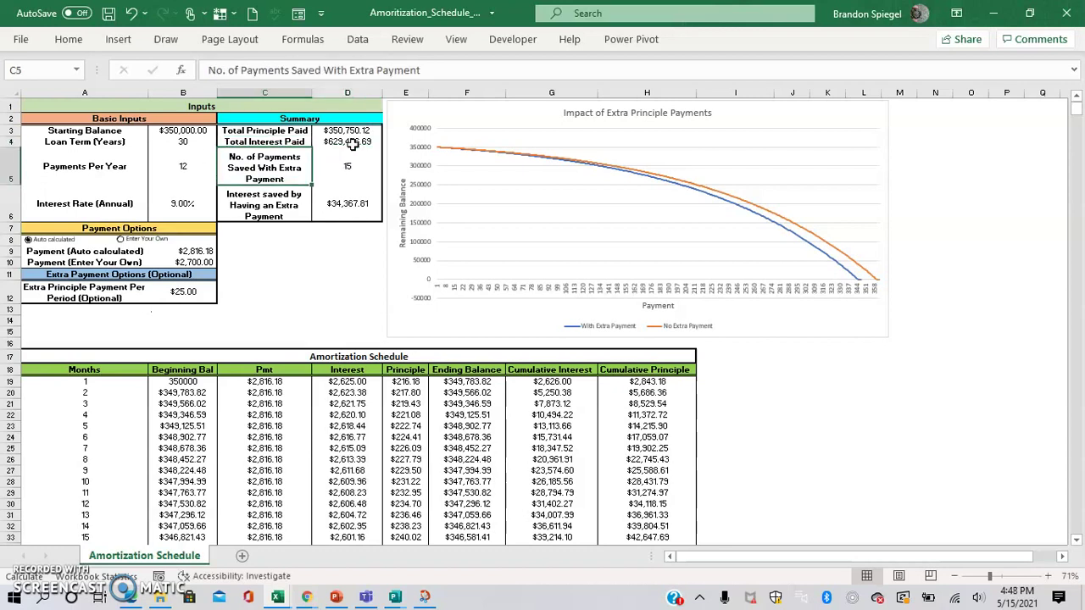
pyautogui.hotkey('shift', 'Right')
pyautogui.hotkey('shift', 'Left')
# Select the interest saved label and its value below the summary
pyautogui.click(277, 292)
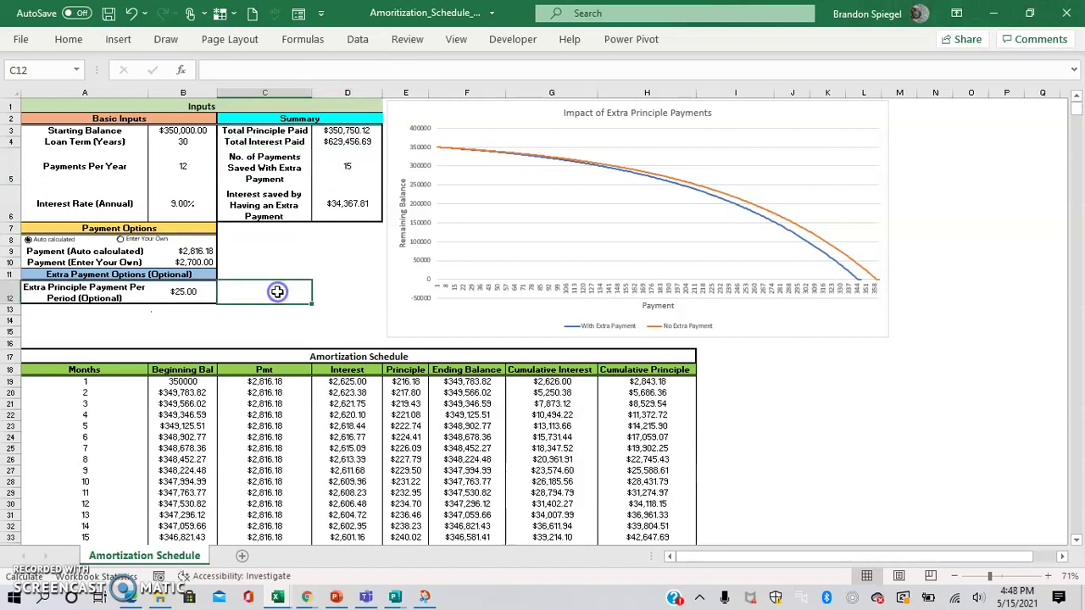
pyautogui.press('Left')
pyautogui.press('Right')
pyautogui.press('Up')
pyautogui.press('Up')
pyautogui.press('Up')
pyautogui.press('Up')
pyautogui.press('Up')
pyautogui.press('Up')
pyautogui.hotkey('shift', 'Right')
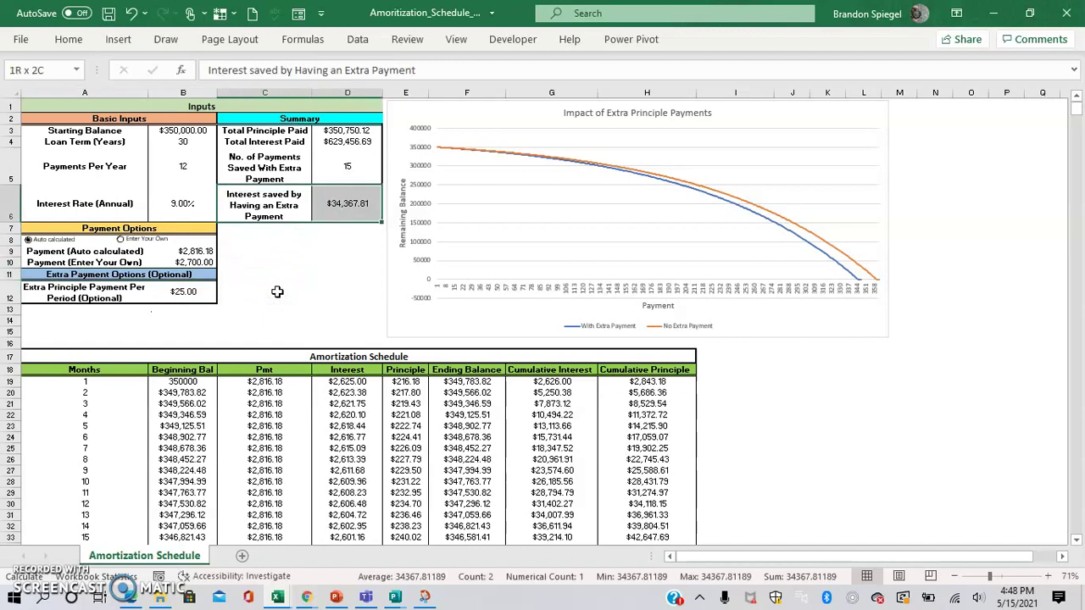
# Check the C19 payment formula and month sequence, then switch to the budgeting workbook's Expense Category sheet
pyautogui.press('Down')
pyautogui.press('Down')
pyautogui.press('Down')
pyautogui.press('Down')
pyautogui.press('Down')
pyautogui.press('Down')
pyautogui.press('Down')
pyautogui.press('Down')
pyautogui.press('Down')
pyautogui.press('Down')
pyautogui.press('Down')
pyautogui.press('Down')
pyautogui.press('Down')
pyautogui.press('Down')
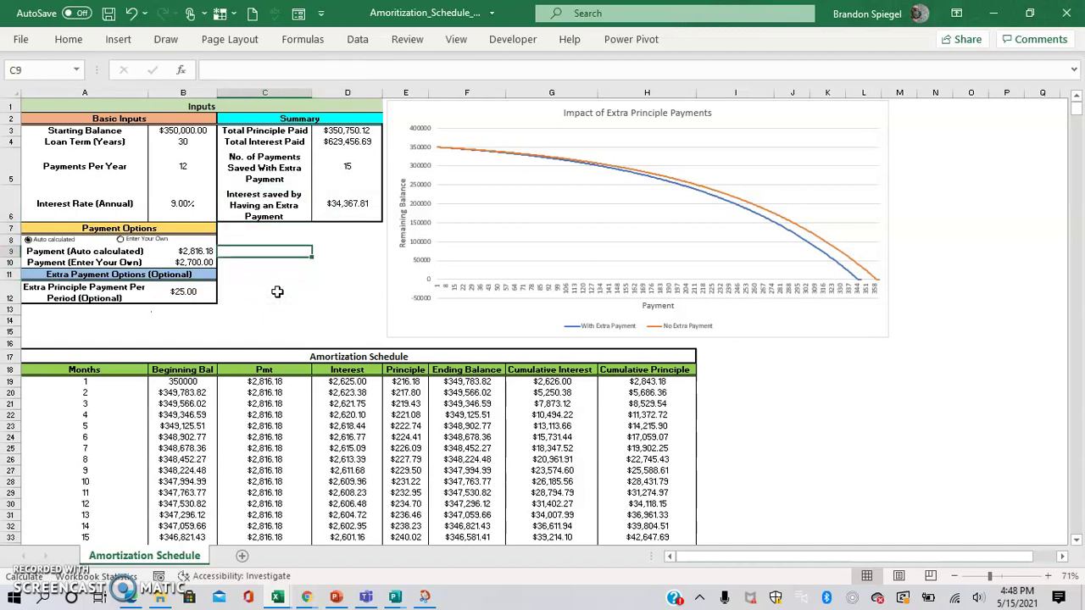
pyautogui.press('Up')
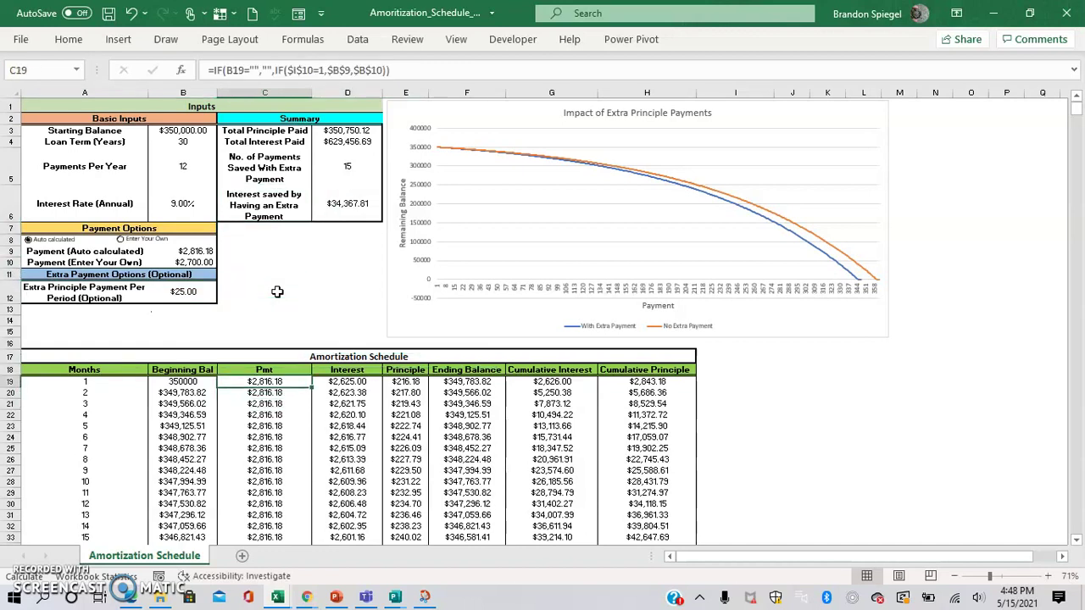
pyautogui.press('Left')
pyautogui.press('Left')
pyautogui.hotkey('ctrl', 'Down')
pyautogui.press('Up')
pyautogui.press('Up')
pyautogui.press('Up')
pyautogui.press('Up')
pyautogui.press('Up')
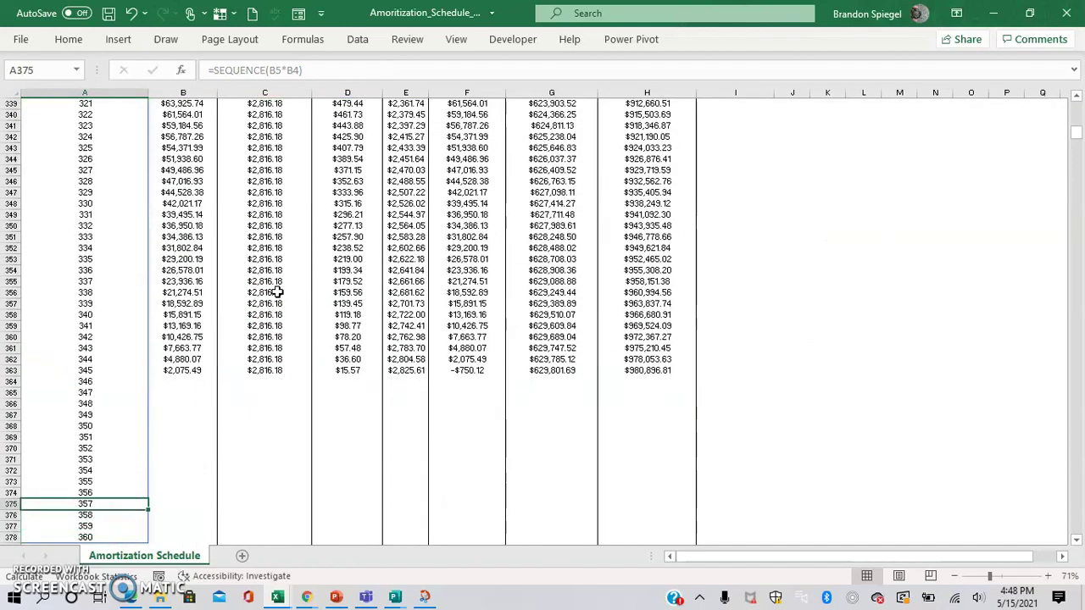
pyautogui.press('Up')
pyautogui.press('Up')
pyautogui.press('Up')
pyautogui.press('Up')
pyautogui.press('Up')
pyautogui.press('Up')
pyautogui.press('Up')
pyautogui.press('Up')
pyautogui.press('Up')
pyautogui.press('Up')
pyautogui.press('Up')
pyautogui.press('Up')
pyautogui.press('Up')
pyautogui.press('Up')
pyautogui.press('Up')
pyautogui.press('Up')
pyautogui.press('Up')
pyautogui.press('Up')
pyautogui.press('Up')
pyautogui.press('Up')
pyautogui.press('Right')
pyautogui.hotkey('ctrl', 'Up')
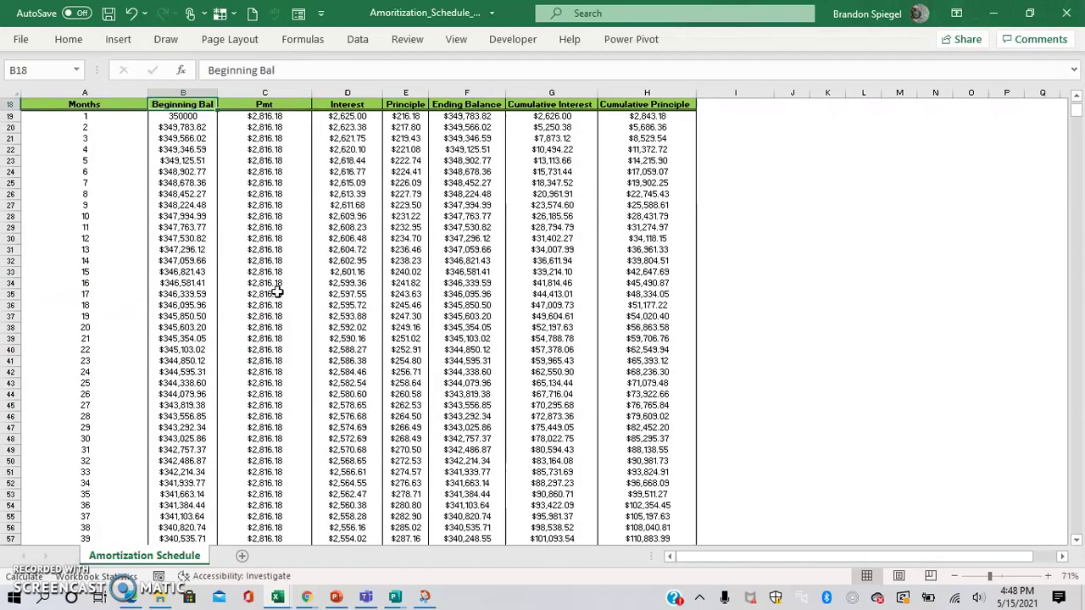
pyautogui.press('Up')
pyautogui.press('Up')
pyautogui.press('Up')
pyautogui.press('Up')
pyautogui.hotkey('alt', 'Tab')
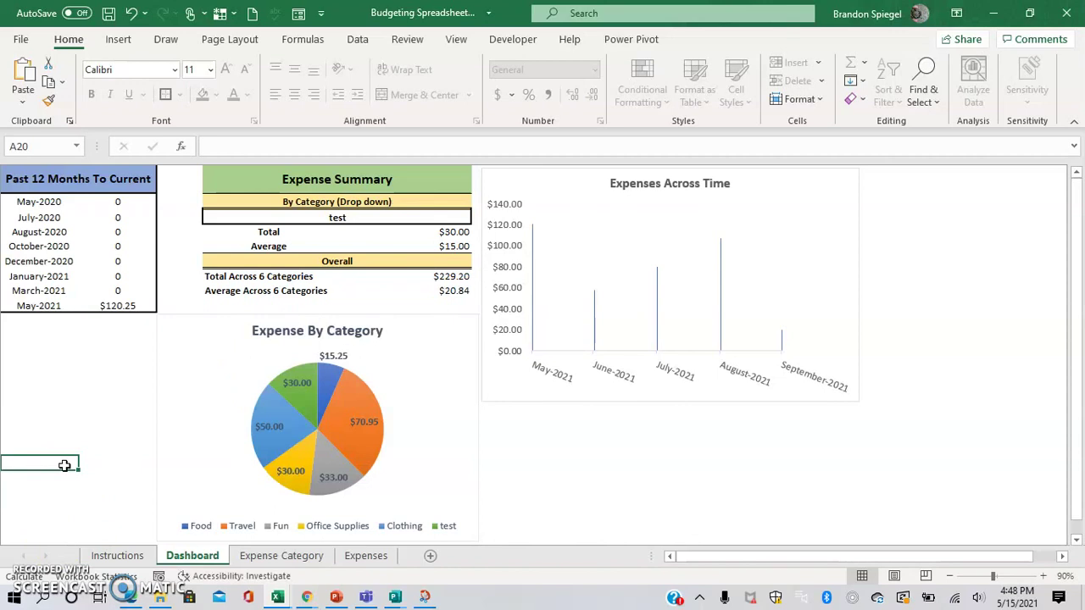
pyautogui.hotkey('ctrl', 'pagedown')
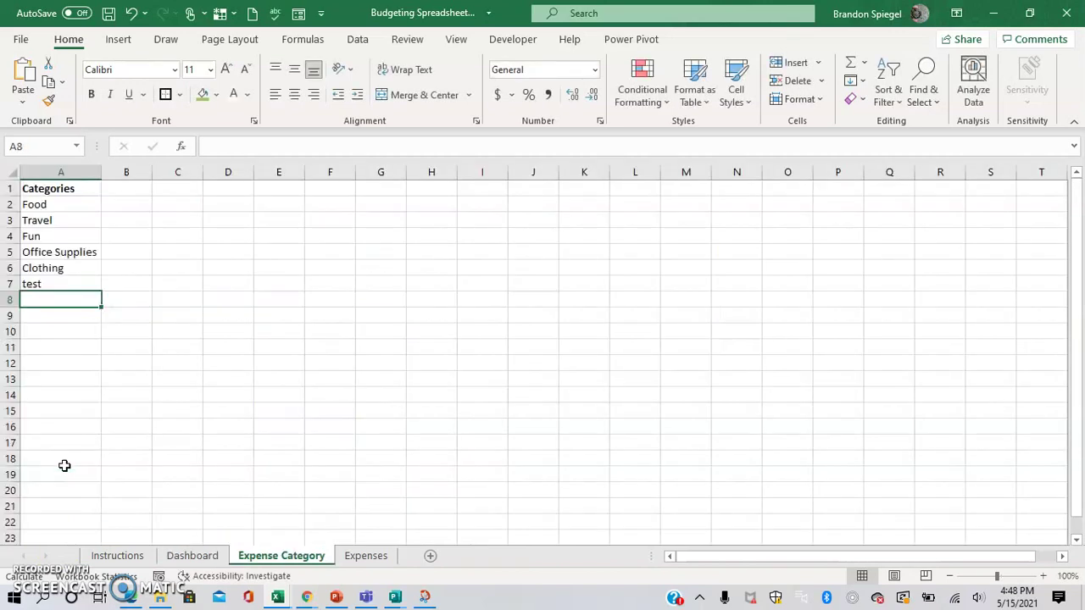
# Overwrite the 'test' category in A7 with Cash, then enter Coins and Currency in A8 and A9
pyautogui.press('Up')
pyautogui.press('Up')
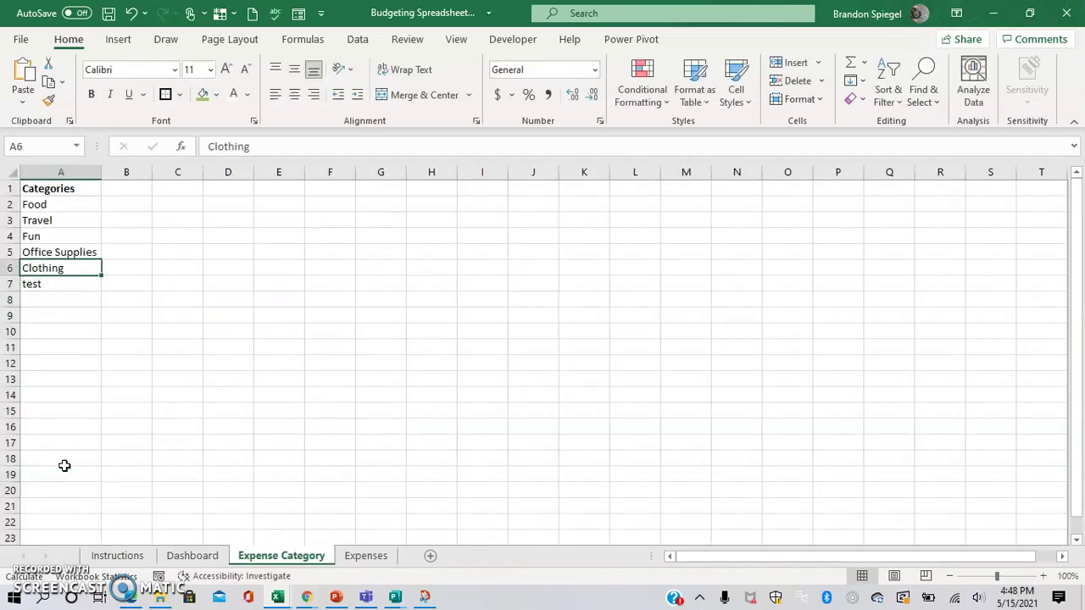
pyautogui.press('Up')
pyautogui.press('Up')
pyautogui.press('Up')
pyautogui.press('Up')
pyautogui.press('Up')
pyautogui.press('Down')
pyautogui.press('Down')
pyautogui.press('Down')
pyautogui.press('Down')
pyautogui.press('Down')
pyautogui.press('Down')
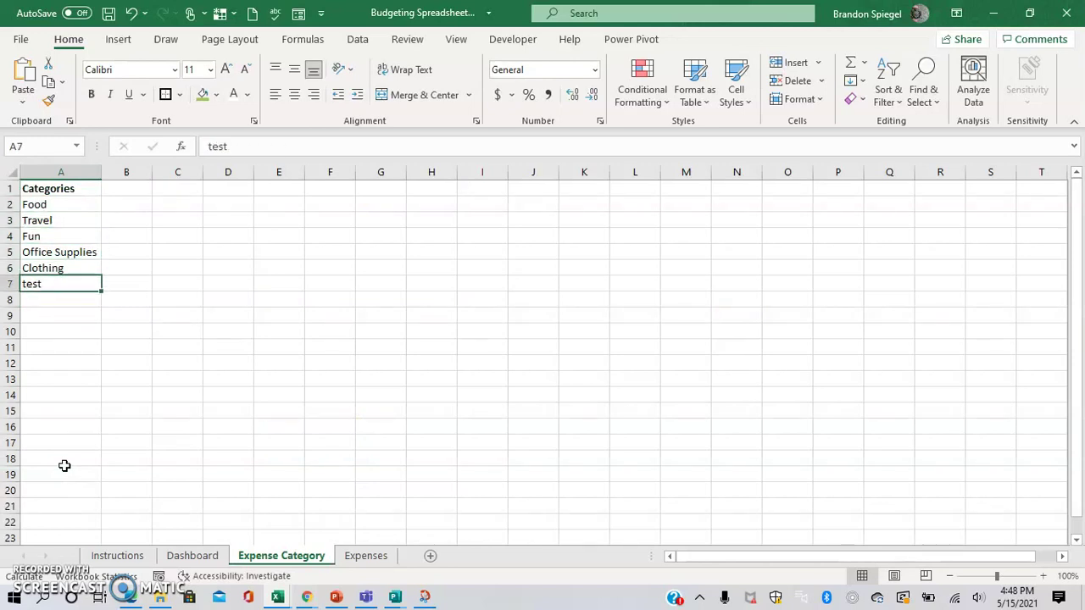
pyautogui.write('Cash')
pyautogui.press('Return')
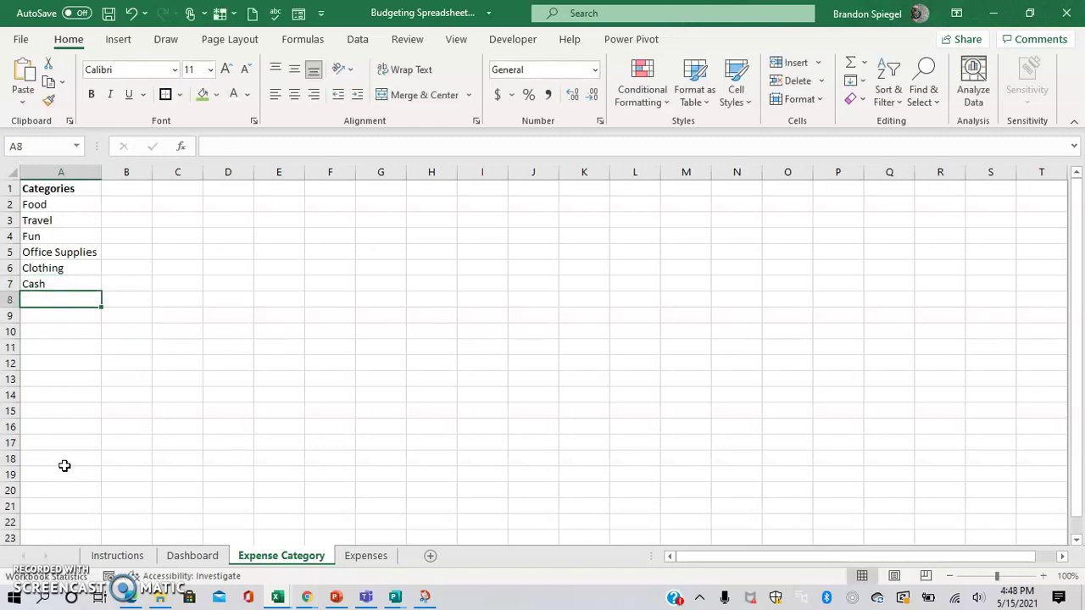
pyautogui.write('Coins')
pyautogui.press('Return')
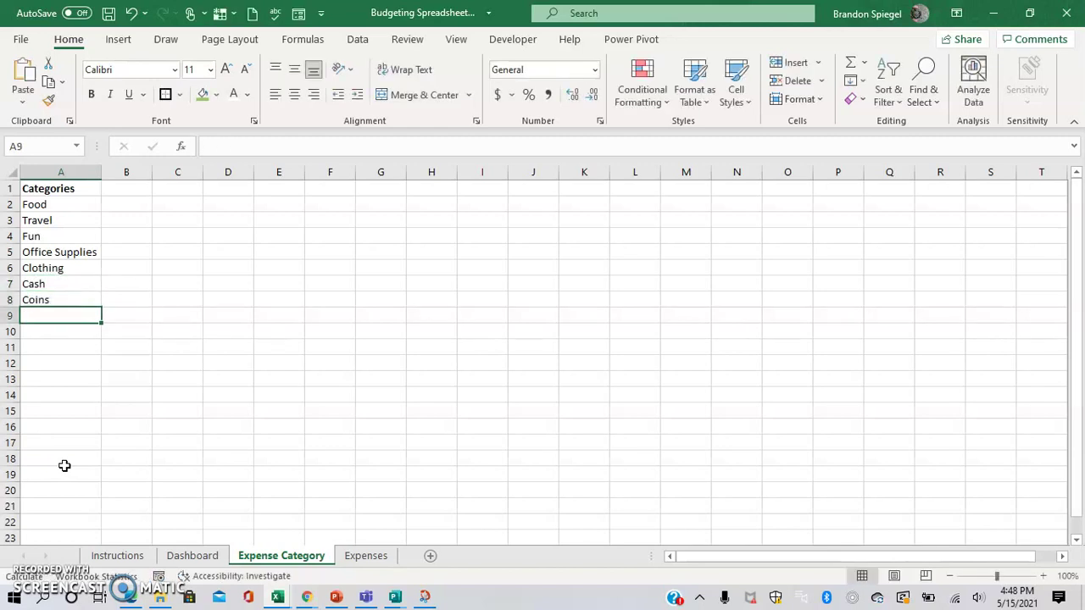
pyautogui.write('Currency')
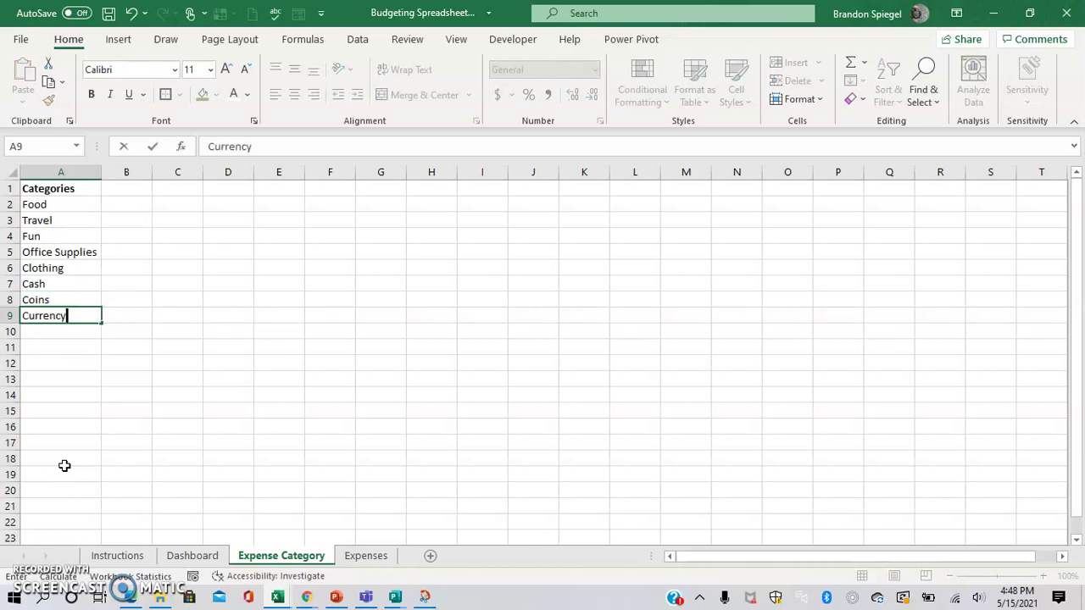
pyautogui.press('Return')
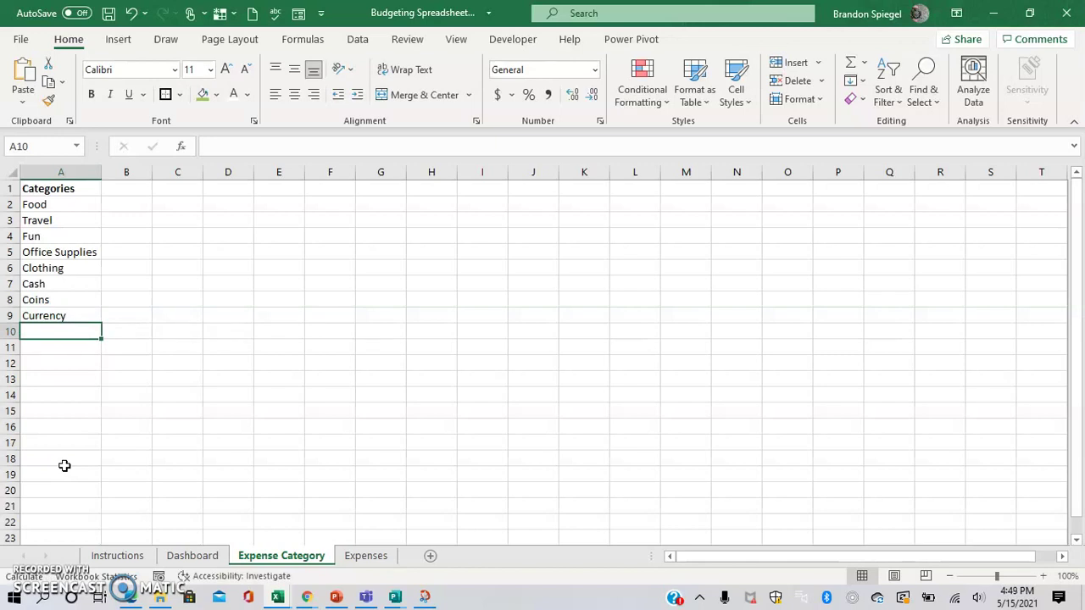
# In the Expenses table, enter 7/9/2021 as the date of empty transaction 12
pyautogui.hotkey('ctrl', 'pagedown')
pyautogui.press('Down')
pyautogui.press('Right')
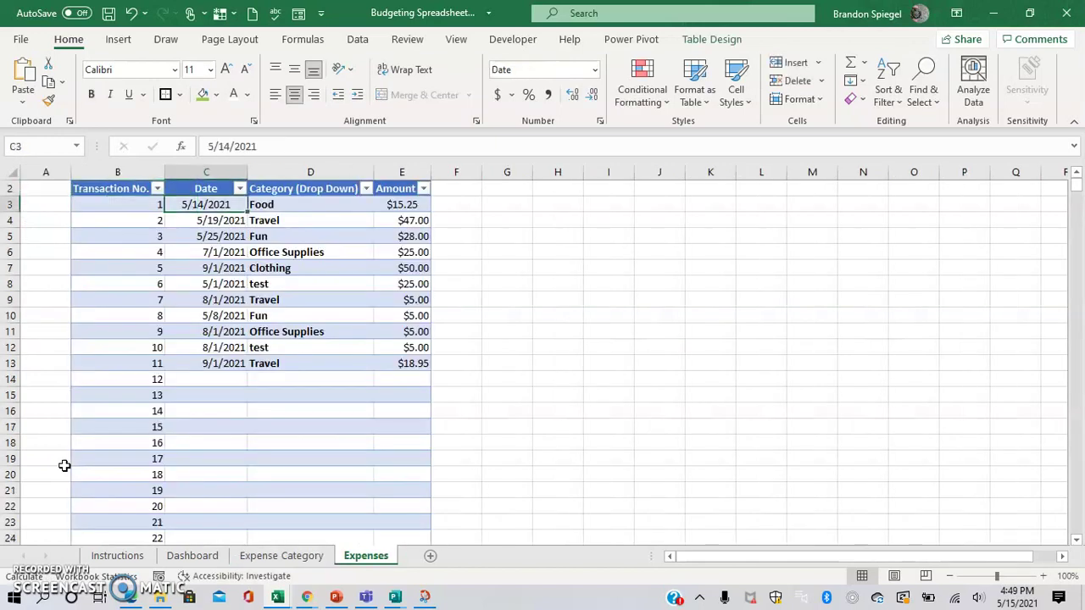
pyautogui.press('Left')
pyautogui.press('Down')
pyautogui.press('Down')
pyautogui.press('Down')
pyautogui.press('Down')
pyautogui.press('Down')
pyautogui.press('Down')
pyautogui.press('Down')
pyautogui.press('Down')
pyautogui.press('Down')
pyautogui.press('Down')
pyautogui.press('Down')
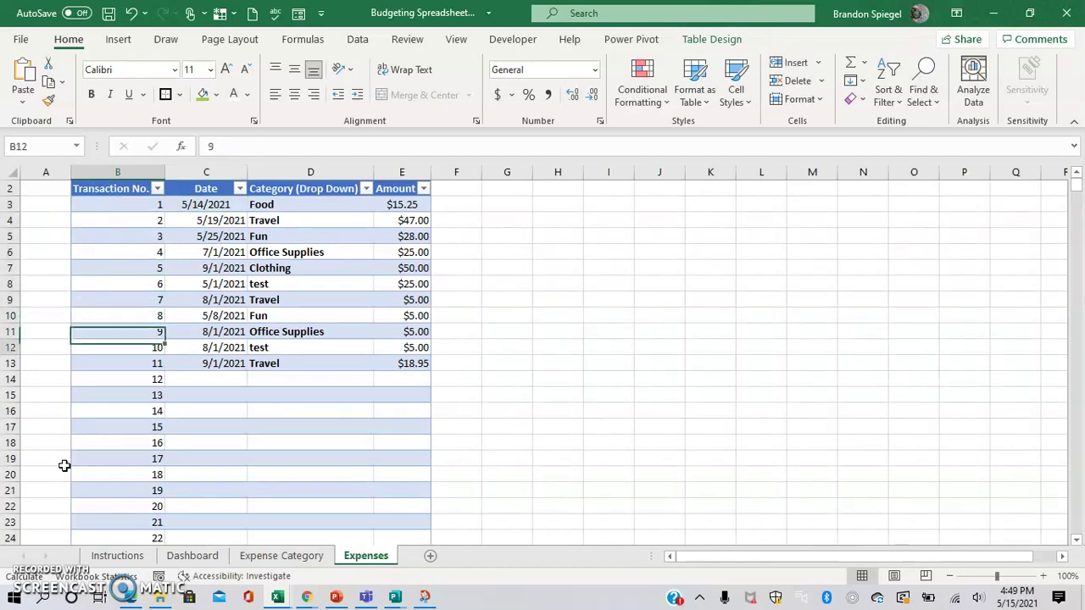
pyautogui.press('Up')
pyautogui.press('Down')
pyautogui.press('Right')
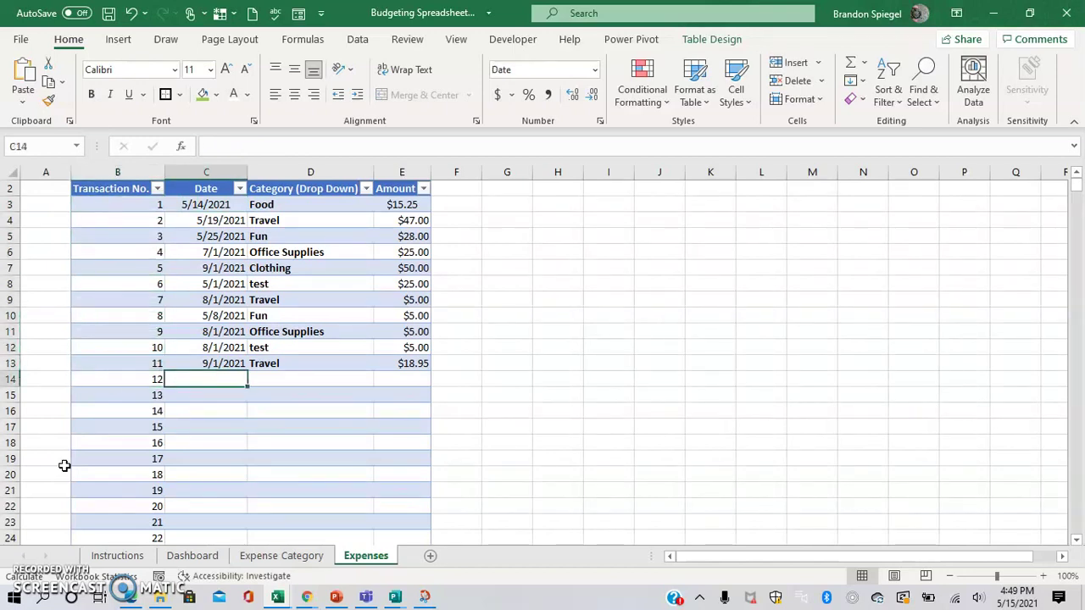
pyautogui.write('7/')
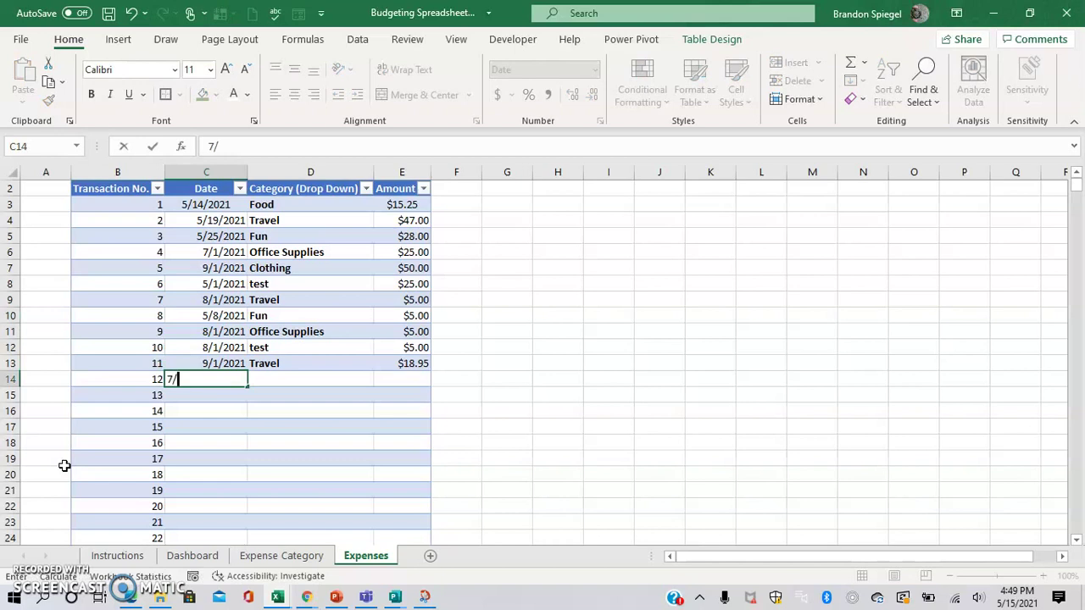
pyautogui.write('9/2021')
pyautogui.press('Return')
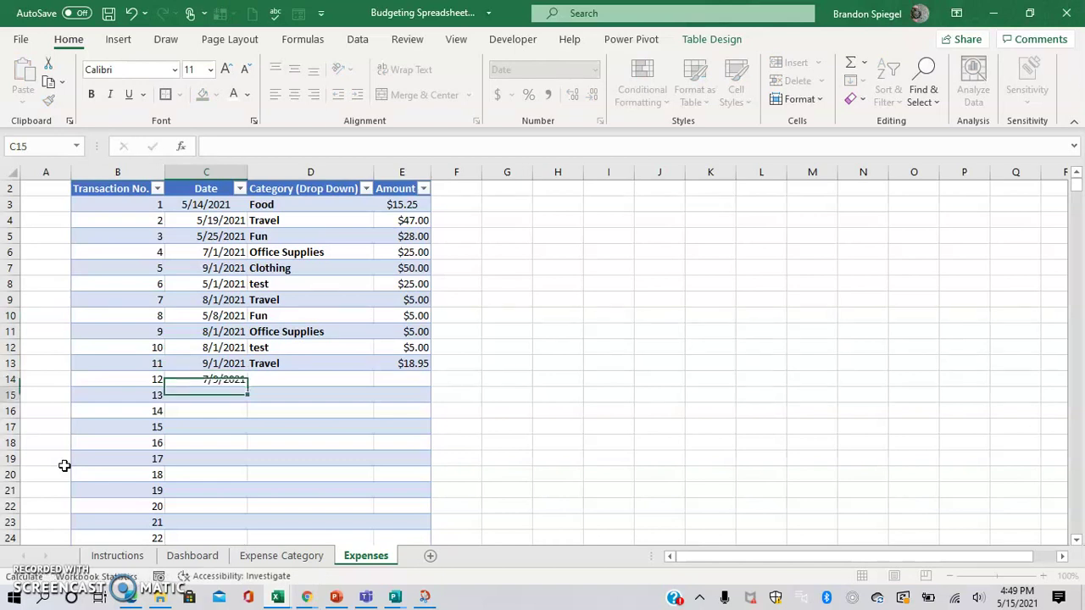
# Browse transaction 12's category choices, then recheck the Expense Category sheet before returning
pyautogui.press('Up')
pyautogui.press('Right')
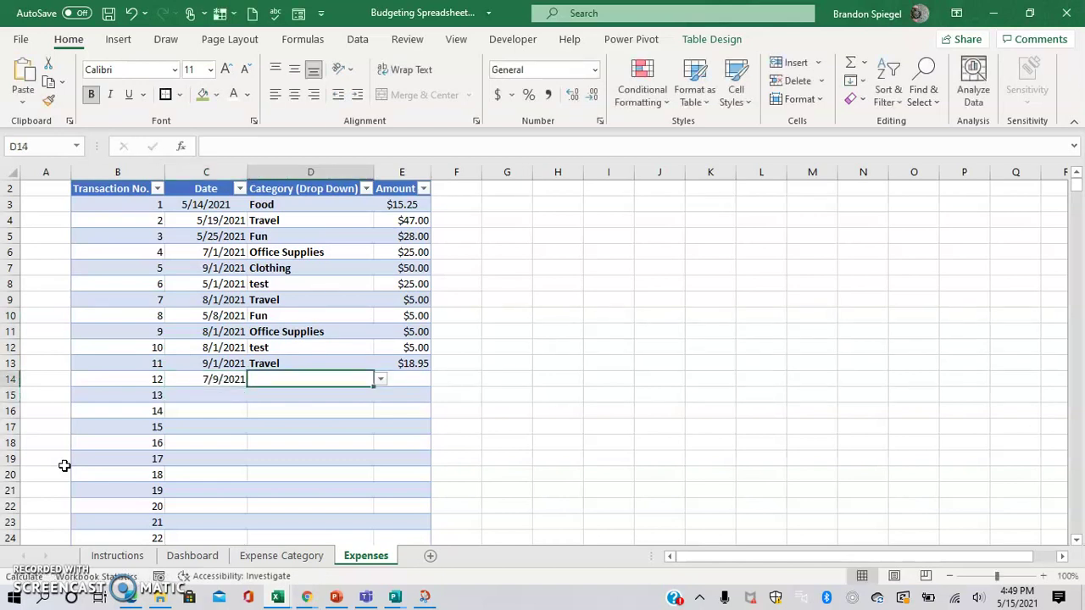
pyautogui.hotkey('alt', 'Down')
pyautogui.press('Up')
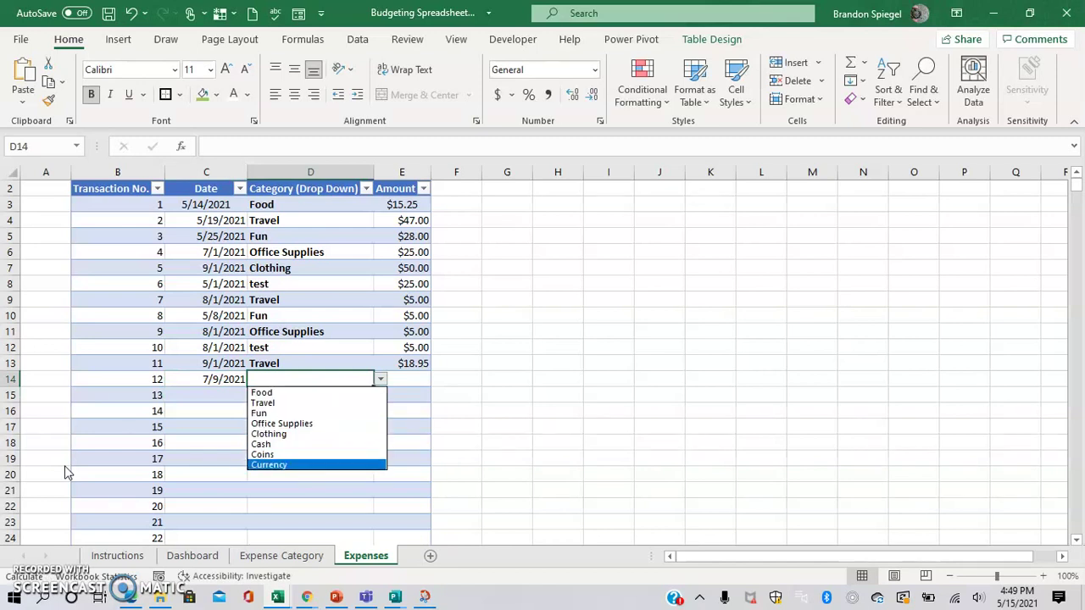
pyautogui.press('Up')
pyautogui.press('Up')
pyautogui.press('Up')
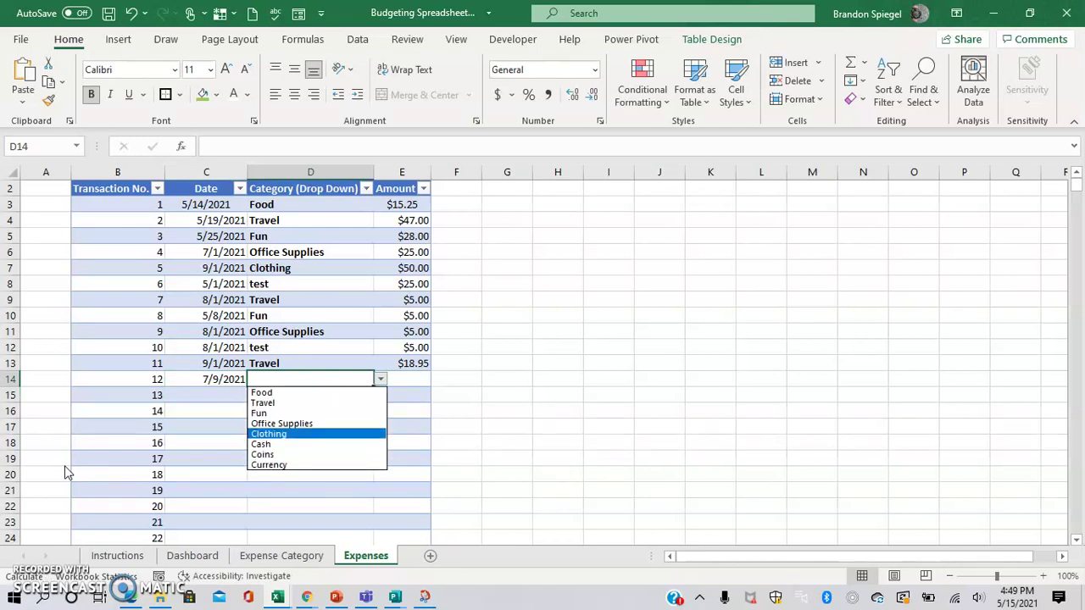
pyautogui.press('Up')
pyautogui.press('Up')
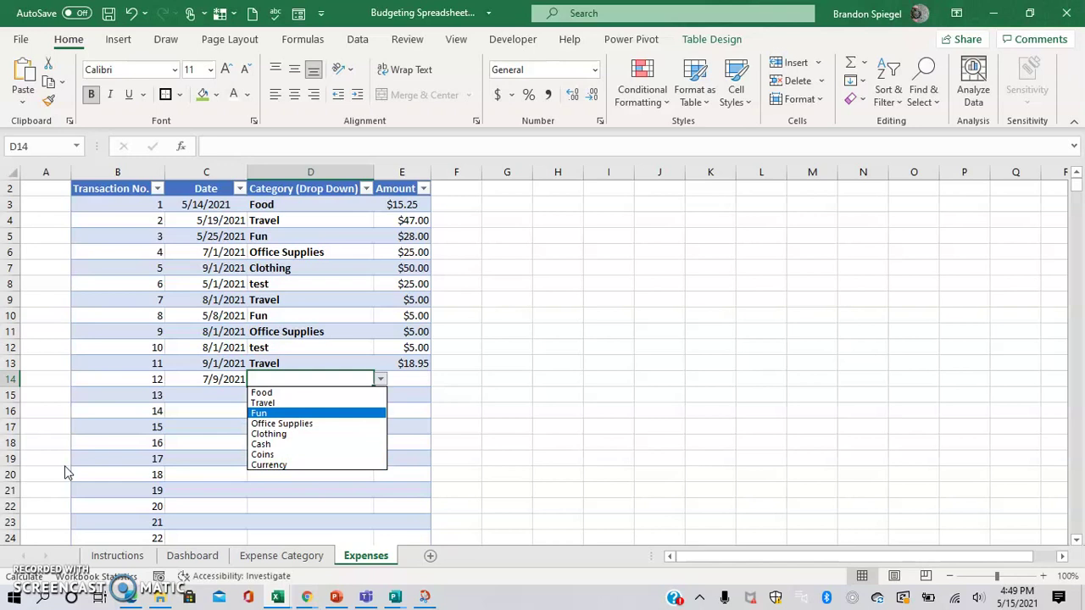
pyautogui.press('Escape')
pyautogui.hotkey('ctrl', 'pageup')
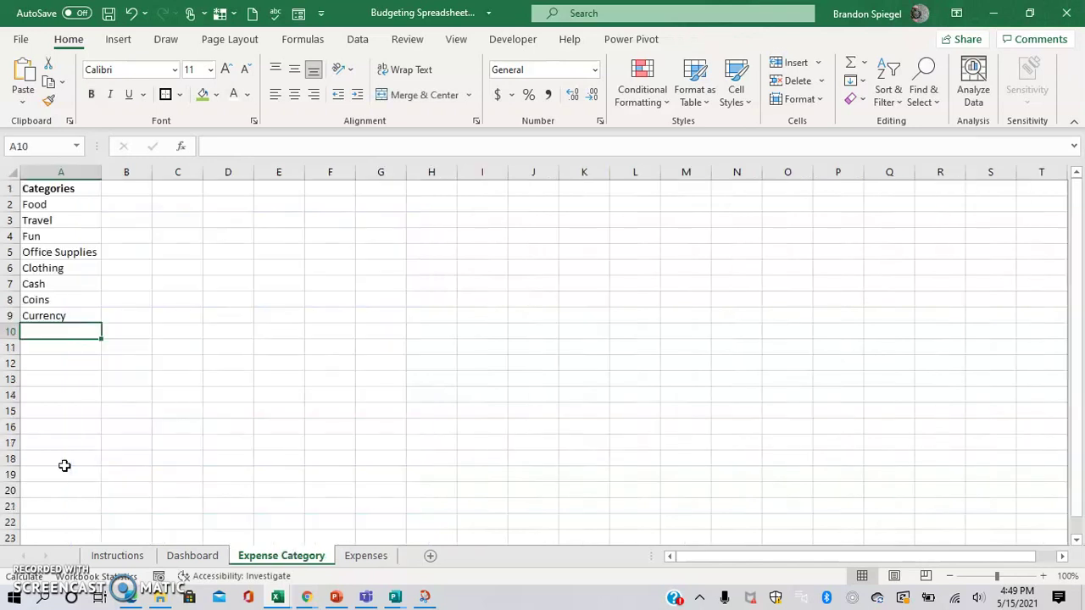
pyautogui.hotkey('ctrl', 'pagedown')
# Set transaction 12's category to Currency and its amount to 23.95
pyautogui.hotkey('alt', 'Down')
pyautogui.press('Down')
pyautogui.press('Down')
pyautogui.press('Down')
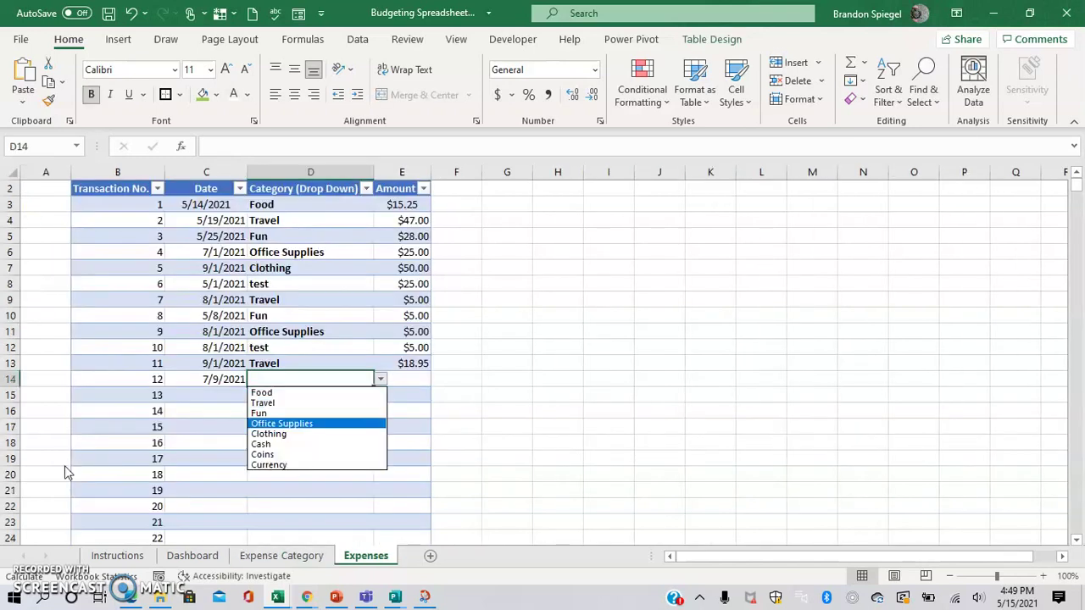
pyautogui.press('Down')
pyautogui.press('Down')
pyautogui.press('Down')
pyautogui.press('Down')
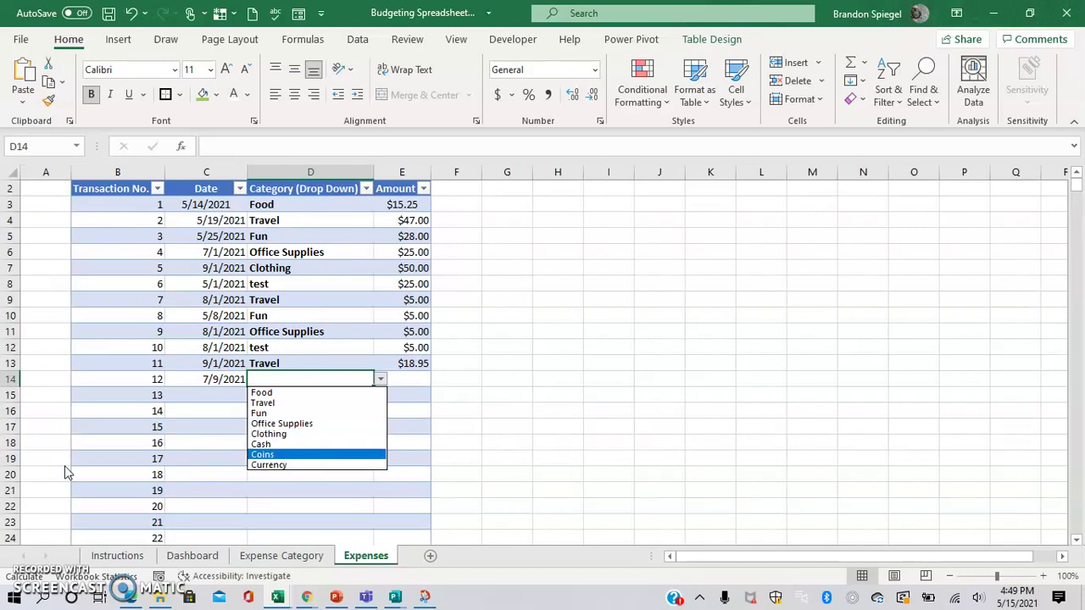
pyautogui.press('Return')
pyautogui.press('Tab')
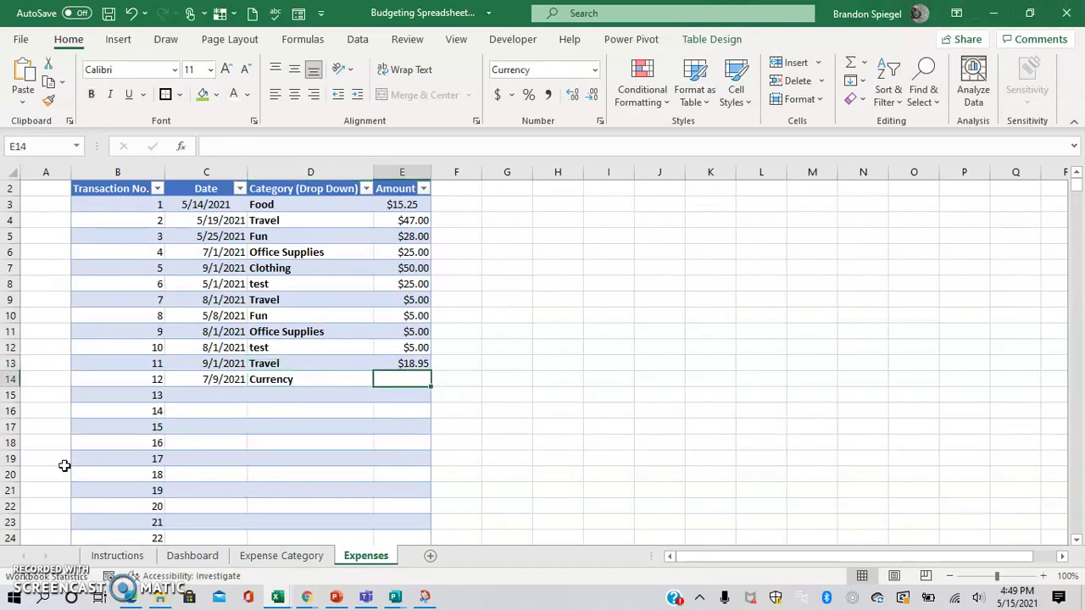
pyautogui.write('23.95')
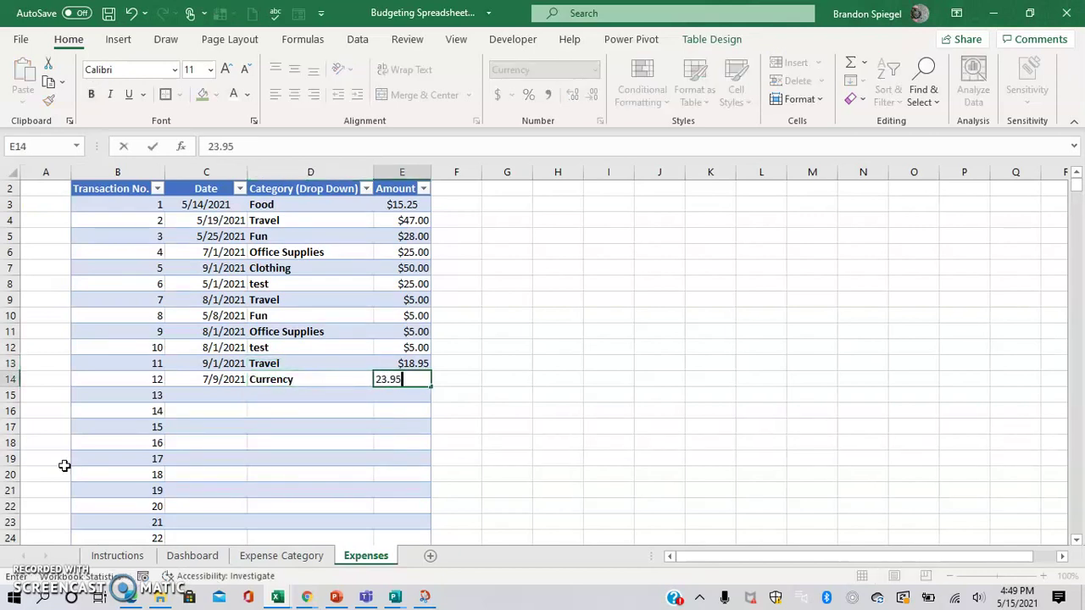
pyautogui.press('Return')
pyautogui.hotkey('ctrl', 'pageup')
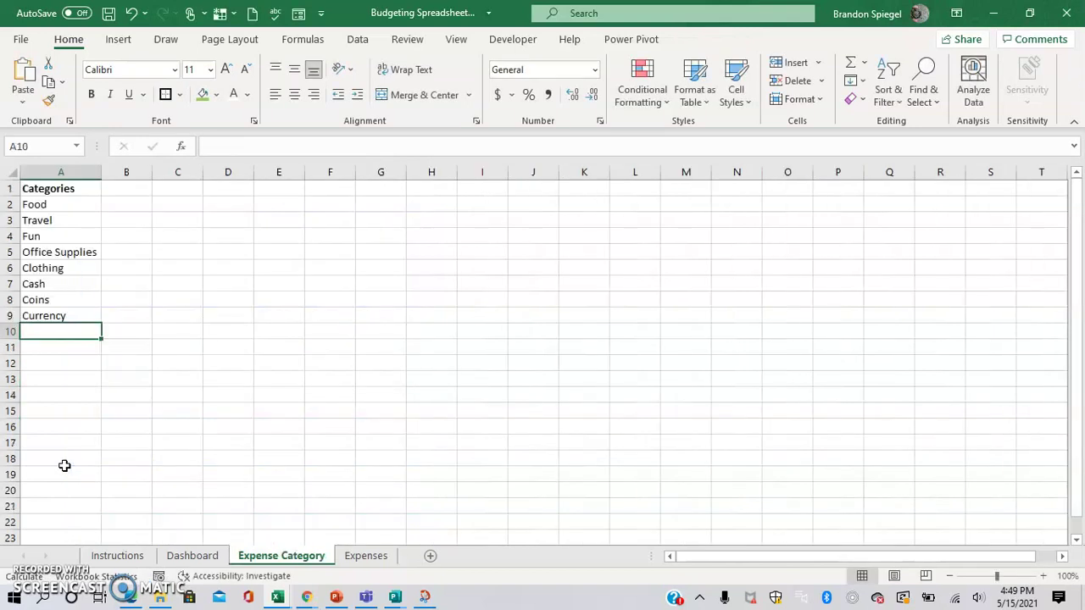
# On the Dashboard, select the Past 12 Months table, then reach the Expense Summary category cell
pyautogui.hotkey('ctrl', 'pageup')
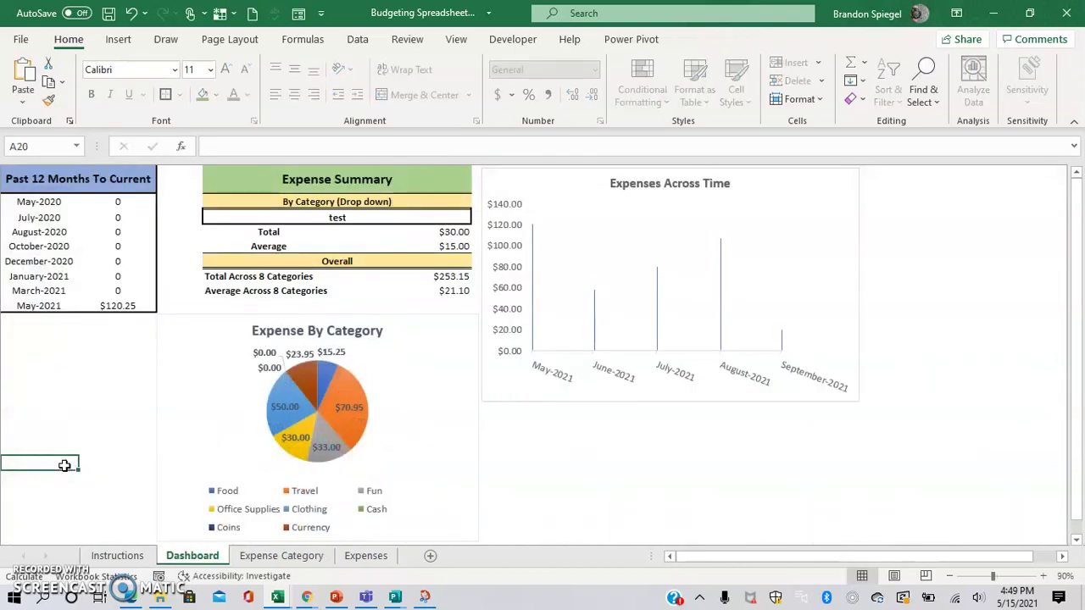
pyautogui.press('Up')
pyautogui.press('Up')
pyautogui.press('Up')
pyautogui.press('Up')
pyautogui.press('Up')
pyautogui.press('Up')
pyautogui.press('Up')
pyautogui.press('Up')
pyautogui.press('Up')
pyautogui.press('Up')
pyautogui.press('Up')
pyautogui.press('Up')
pyautogui.press('Up')
pyautogui.press('Up')
pyautogui.press('Up')
pyautogui.press('Up')
pyautogui.press('Up')
pyautogui.press('Up')
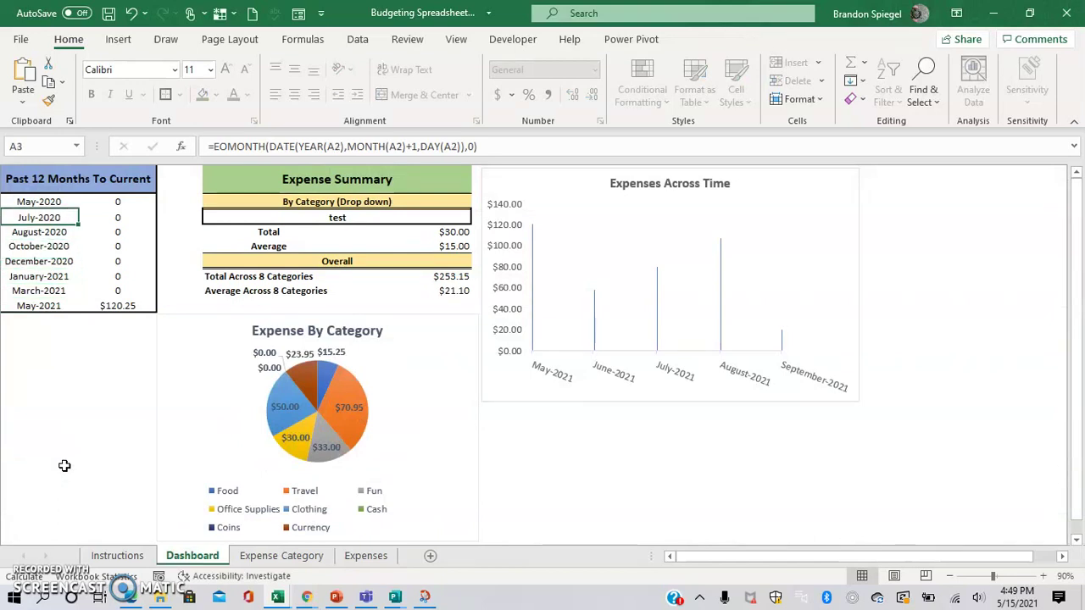
pyautogui.press('Up')
pyautogui.hotkey('ctrl', 'a')
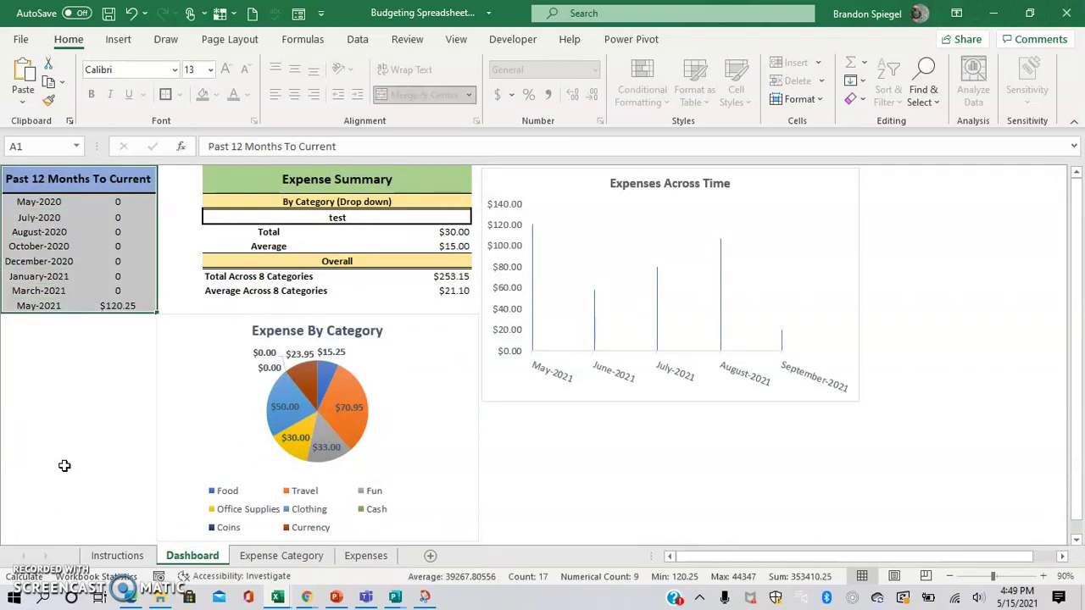
pyautogui.press('Down')
pyautogui.press('Down')
pyautogui.press('Up')
pyautogui.hotkey('ctrl', 'a')
pyautogui.press('Right')
pyautogui.press('Right')
pyautogui.press('Right')
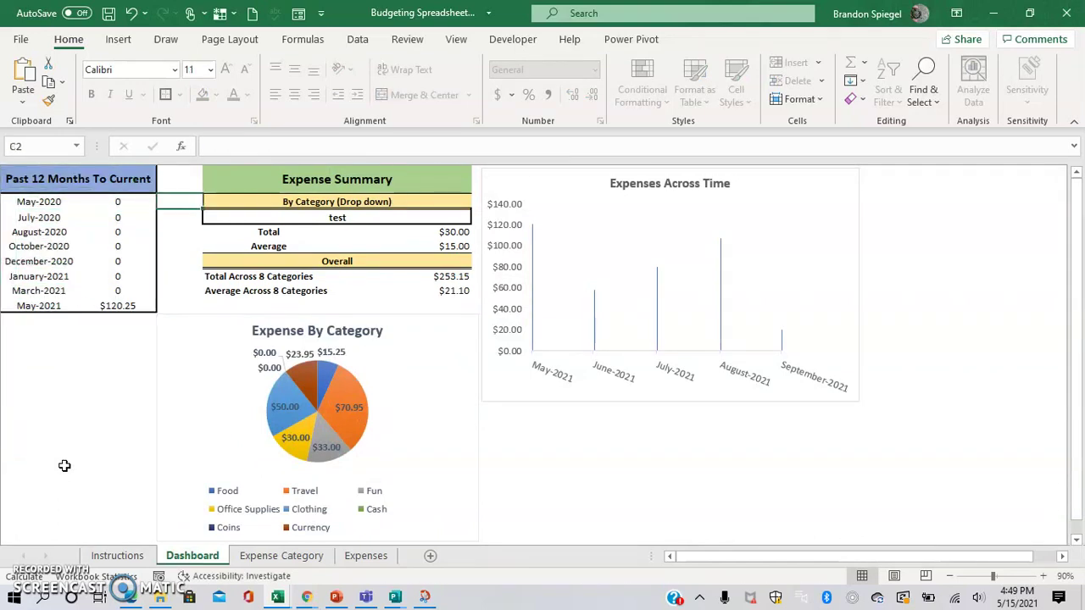
pyautogui.press('Down')
# Preview the Expense Summary for Office Supplies, Cash and Currency from the category dropdown
pyautogui.hotkey('alt', 'Down')
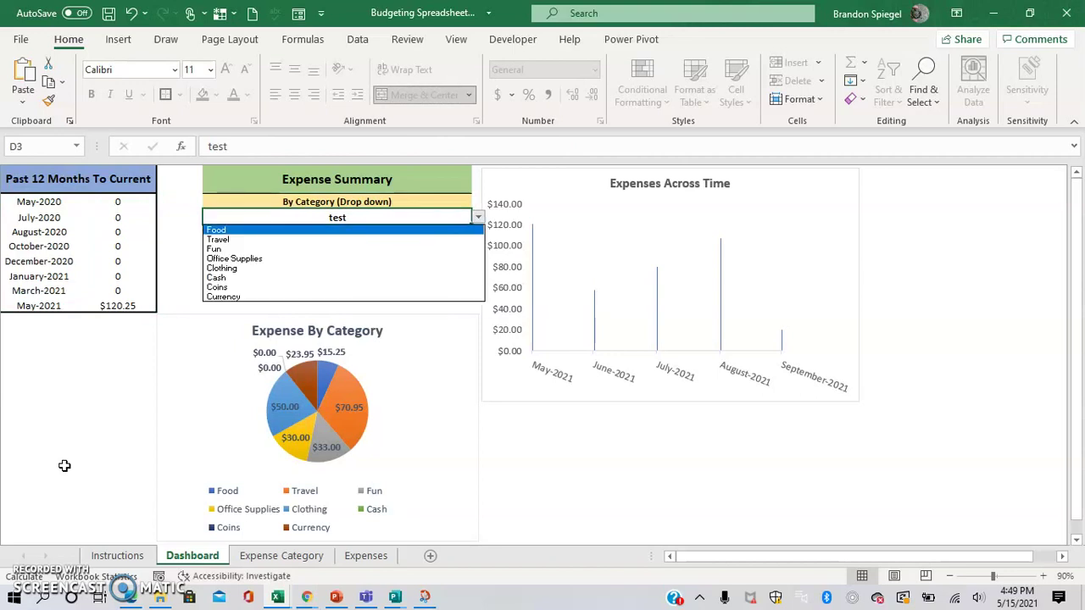
pyautogui.press('Down')
pyautogui.press('Down')
pyautogui.press('Down')
pyautogui.press('Return')
pyautogui.press('Down')
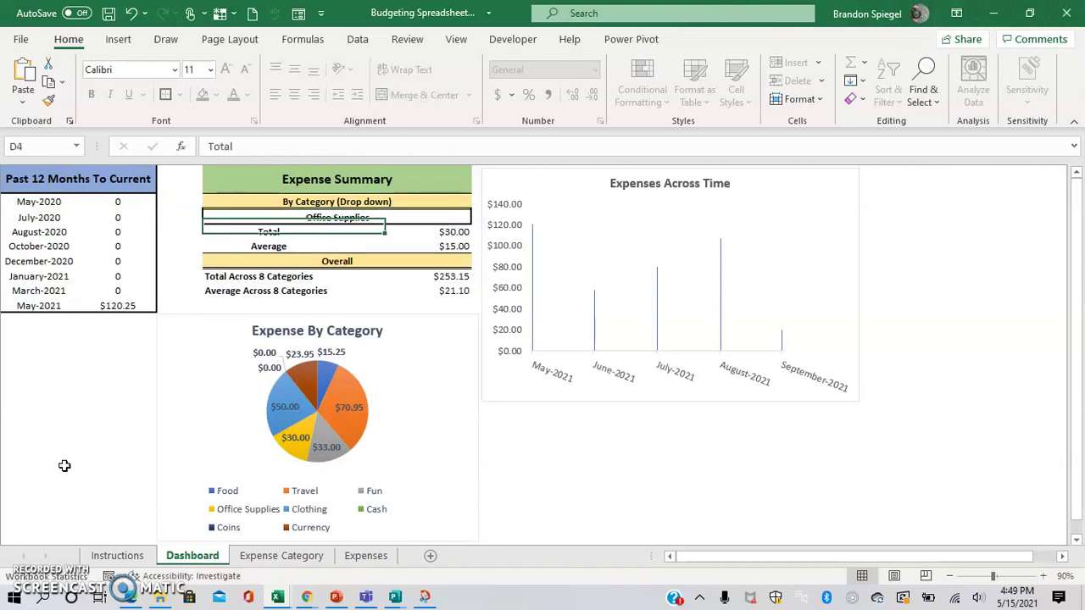
pyautogui.press('Up')
pyautogui.hotkey('alt', 'Down')
pyautogui.press('Down')
pyautogui.press('Down')
pyautogui.press('Return')
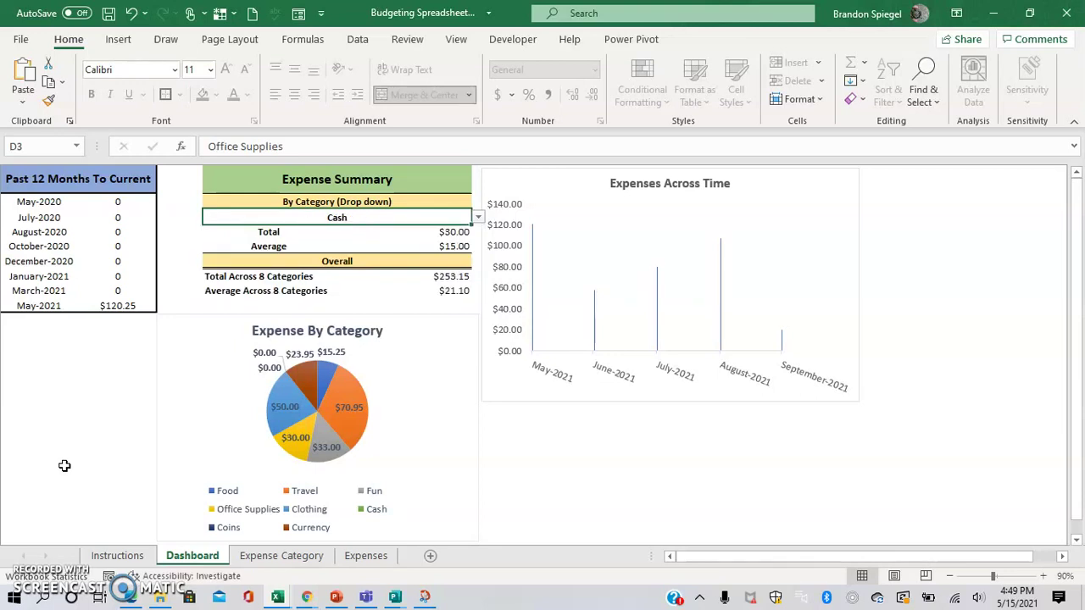
pyautogui.hotkey('alt', 'Down')
pyautogui.press('Down')
pyautogui.press('Down')
pyautogui.press('Return')
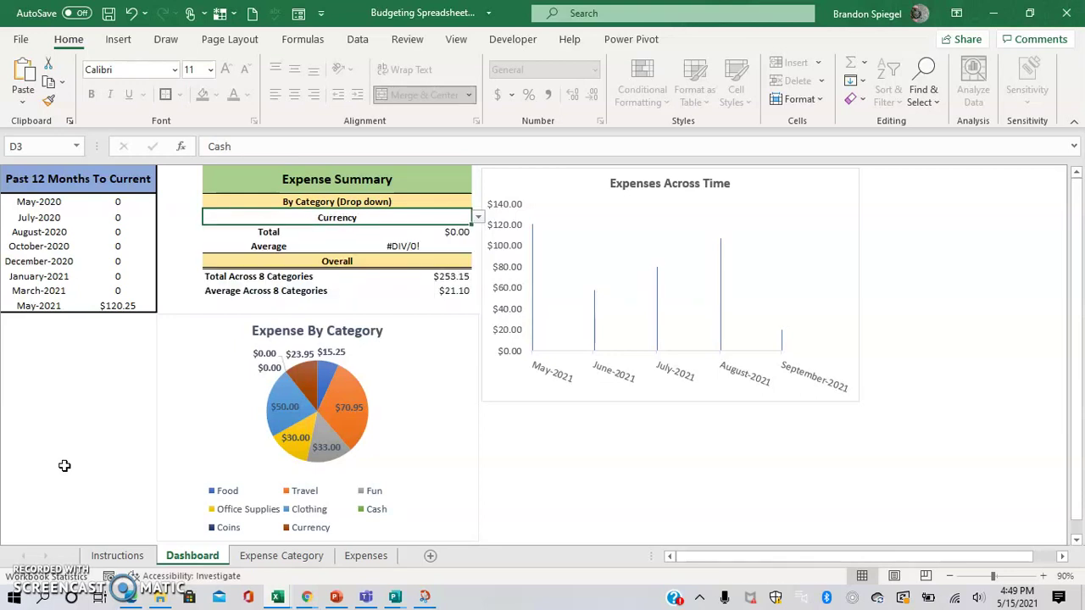
# Choose Food as the summary category, giving $15.25 total and average
pyautogui.hotkey('alt', 'Down')
pyautogui.press('Up')
pyautogui.press('Up')
pyautogui.press('Up')
pyautogui.press('Up')
pyautogui.press('Up')
pyautogui.press('Up')
pyautogui.press('Up')
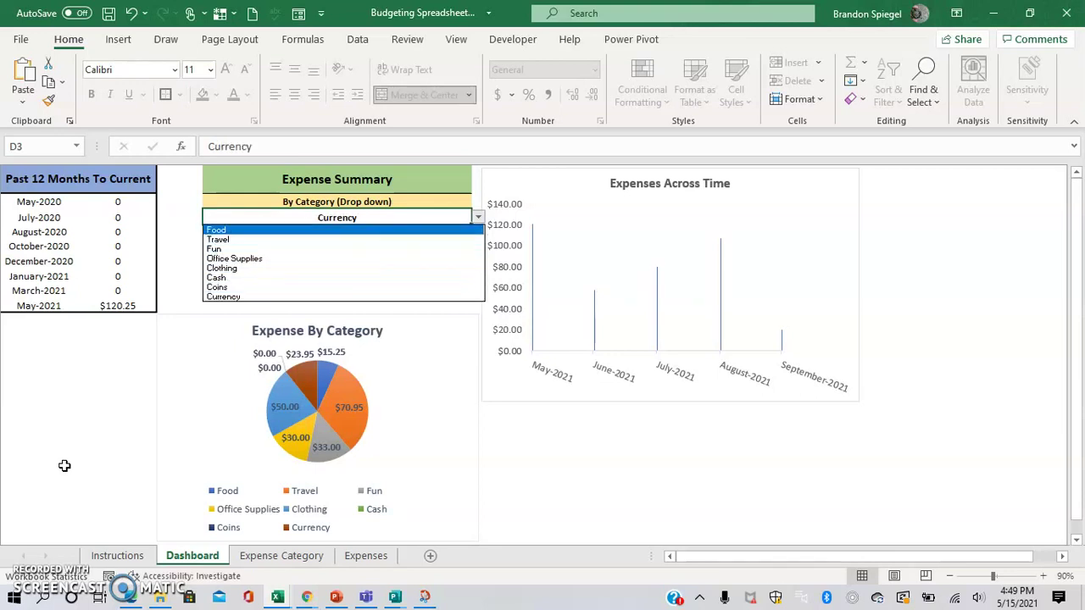
pyautogui.press('Return')
pyautogui.press('Down')
pyautogui.press('Down')
pyautogui.press('Down')
pyautogui.press('Down')
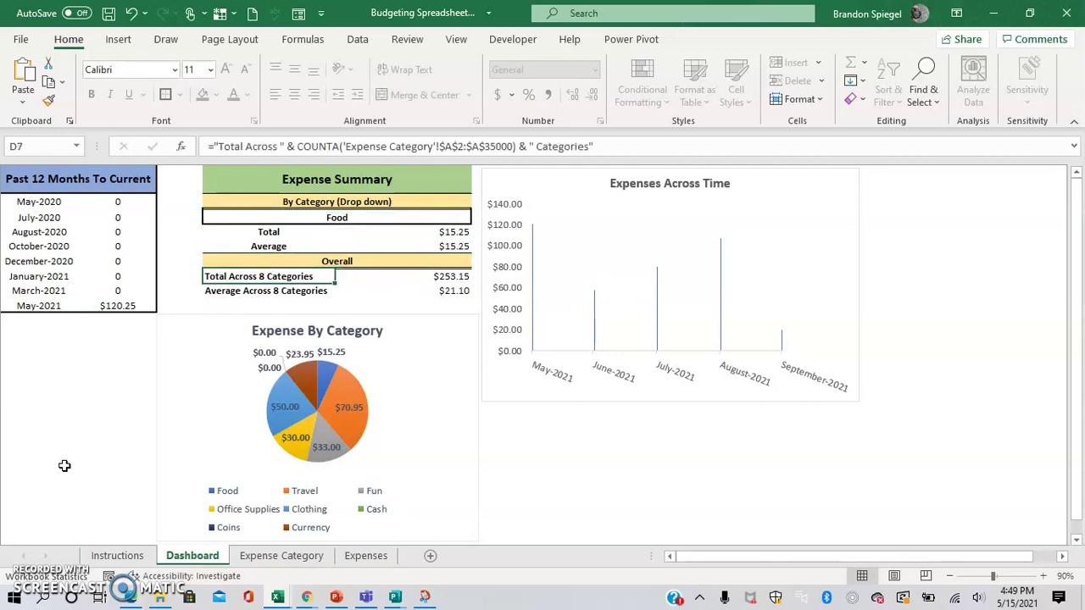
pyautogui.press('Right')
pyautogui.press('Left')
pyautogui.hotkey('shift', 'Right')
pyautogui.press('Down')
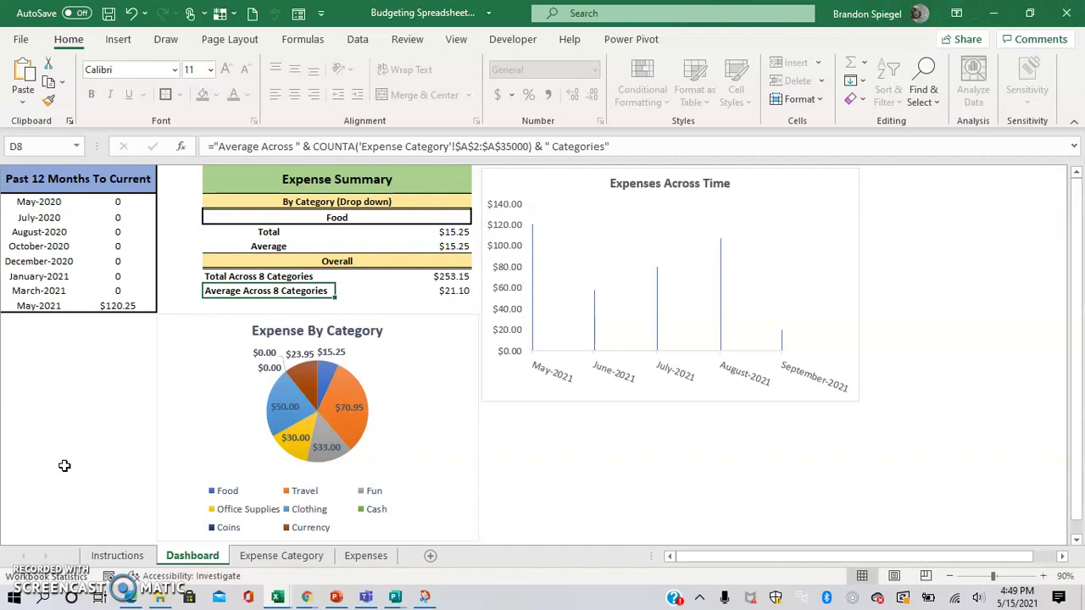
pyautogui.press('Up')
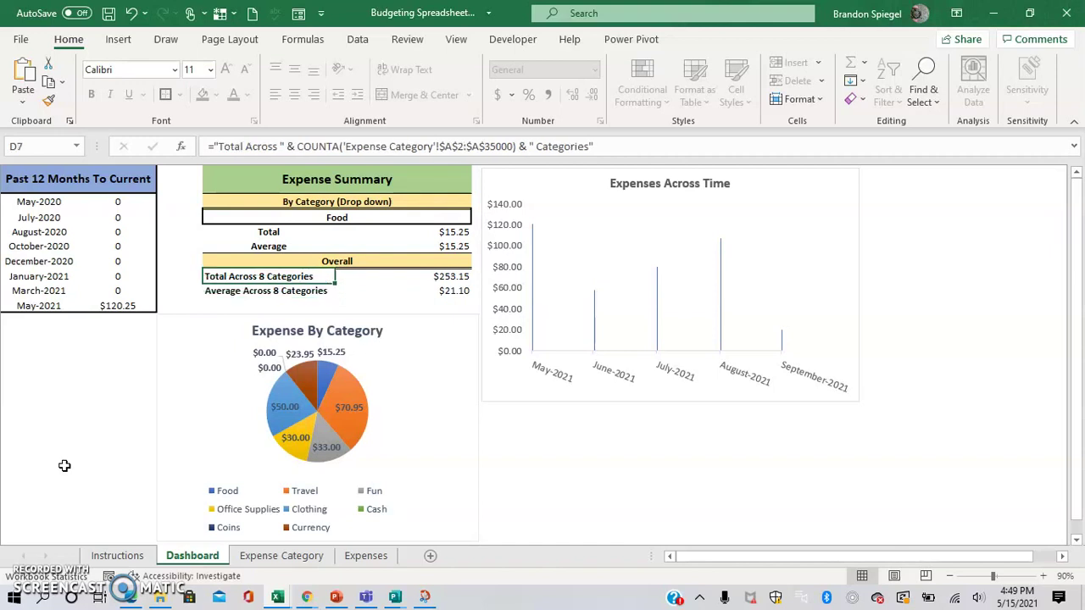
pyautogui.press('Down')
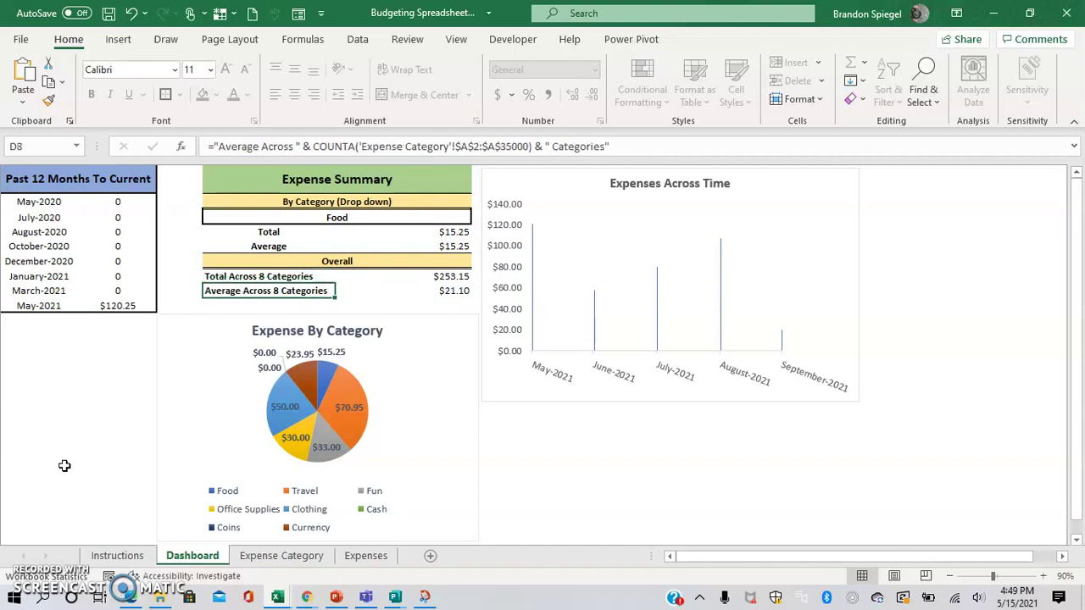
pyautogui.press('Down')
pyautogui.press('Down')
pyautogui.press('Down')
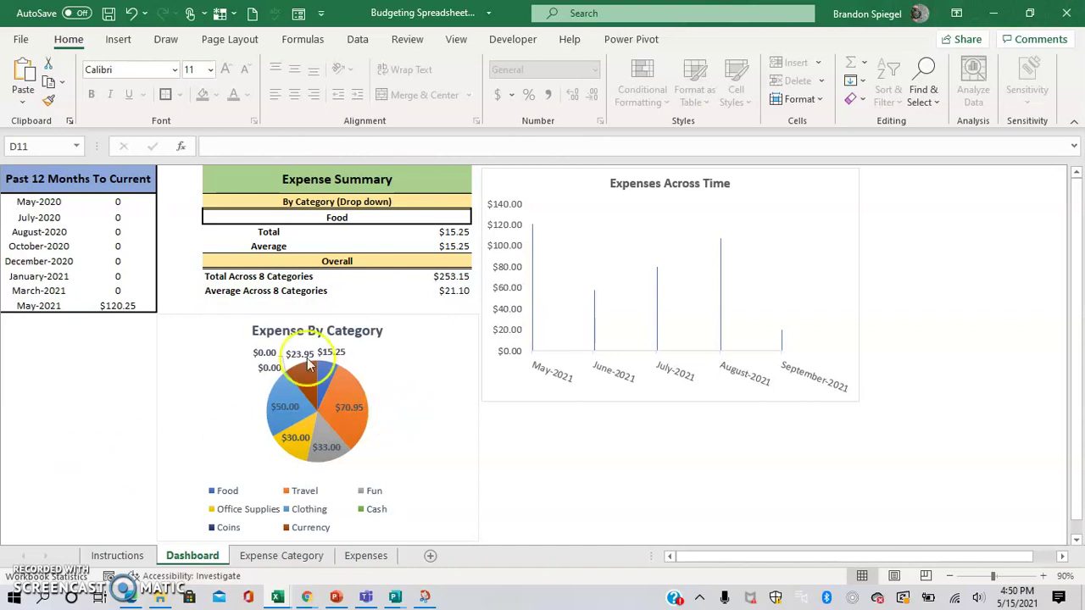
pyautogui.click(262, 291)
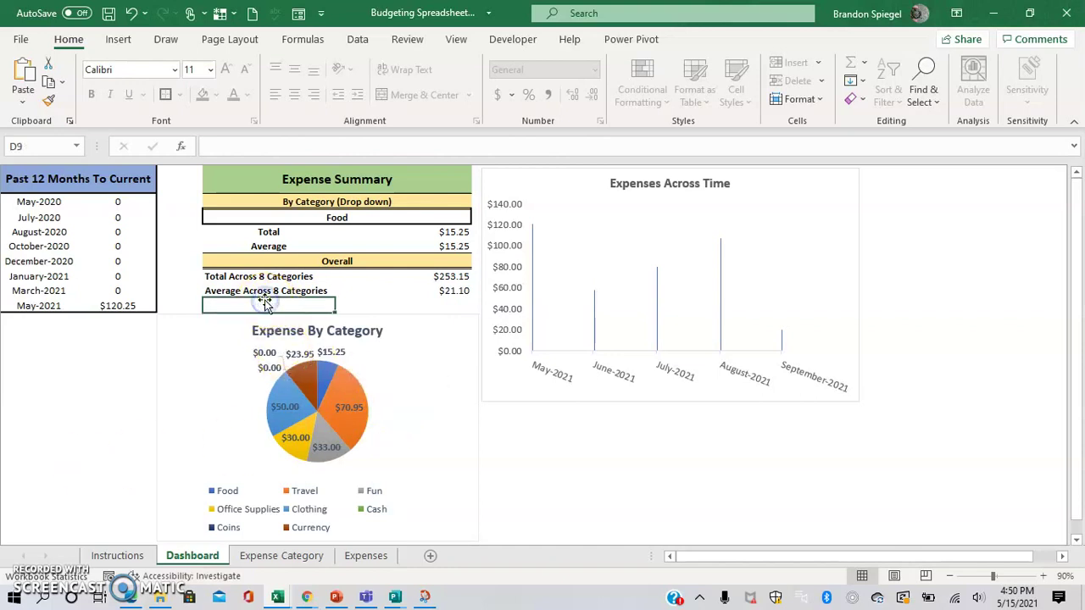
pyautogui.press('Right')
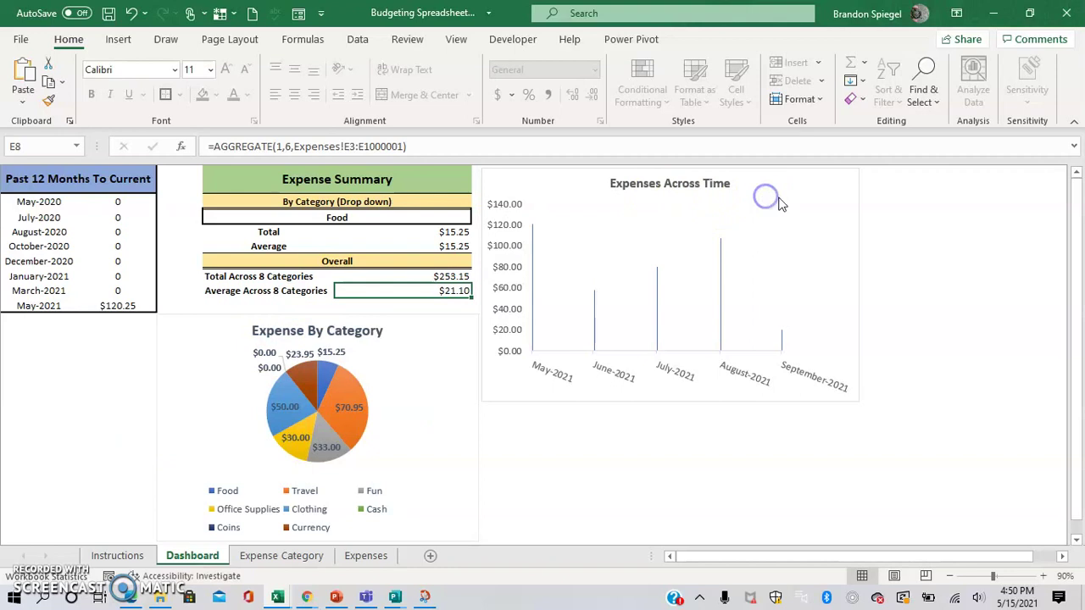
pyautogui.click(529, 472)
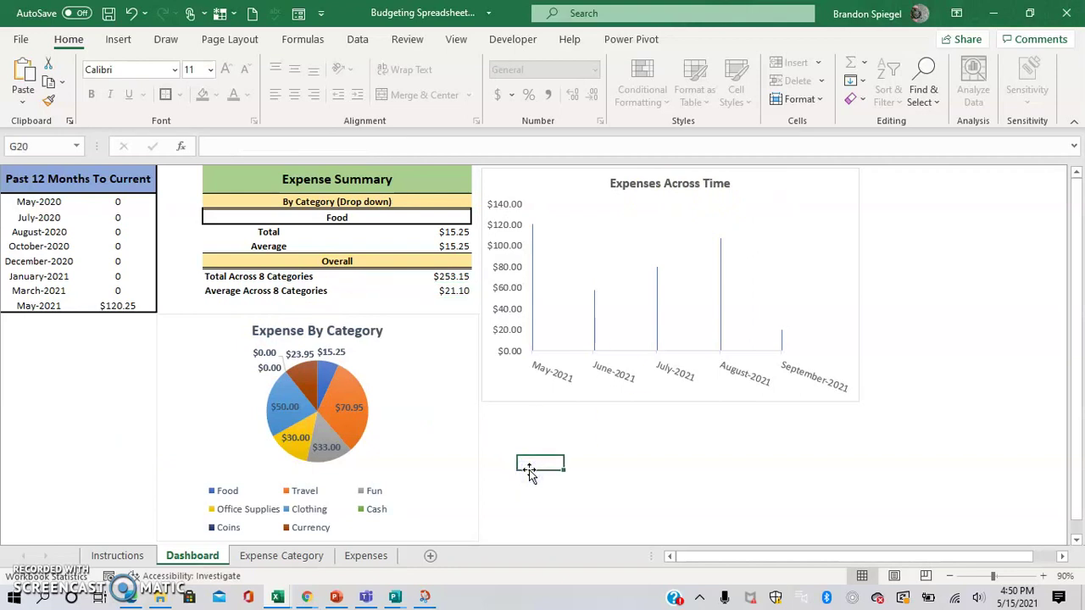